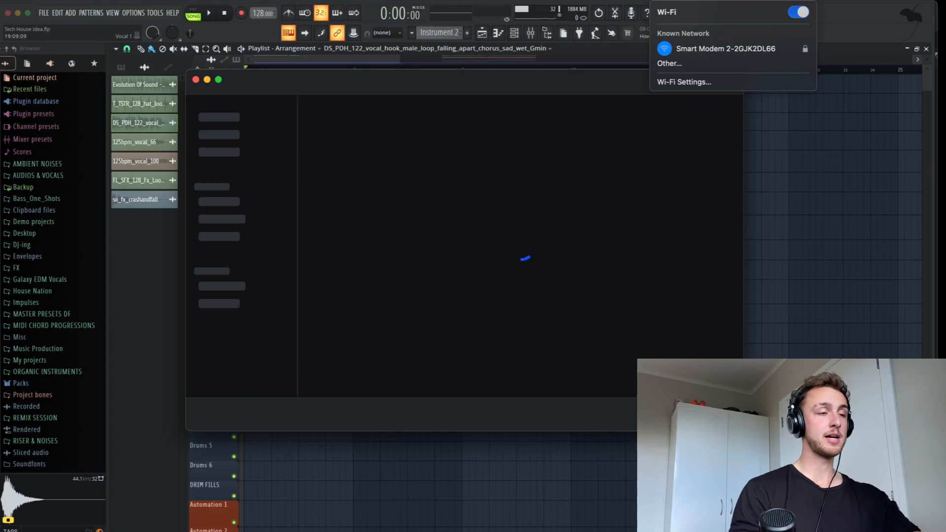
Step: Browse Splice's Sounds library, drag the top synth sample out, then close Splice
click(556, 81)
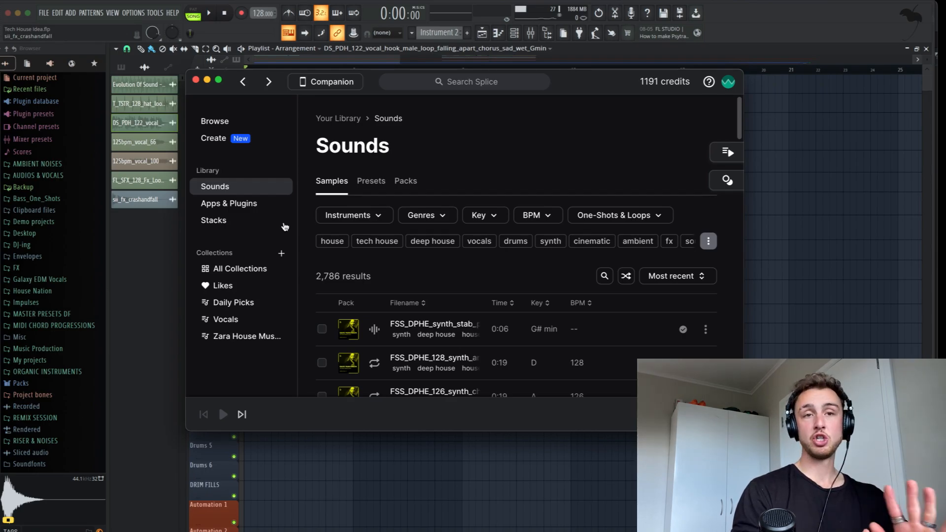
scroll(479, 333, down, 3)
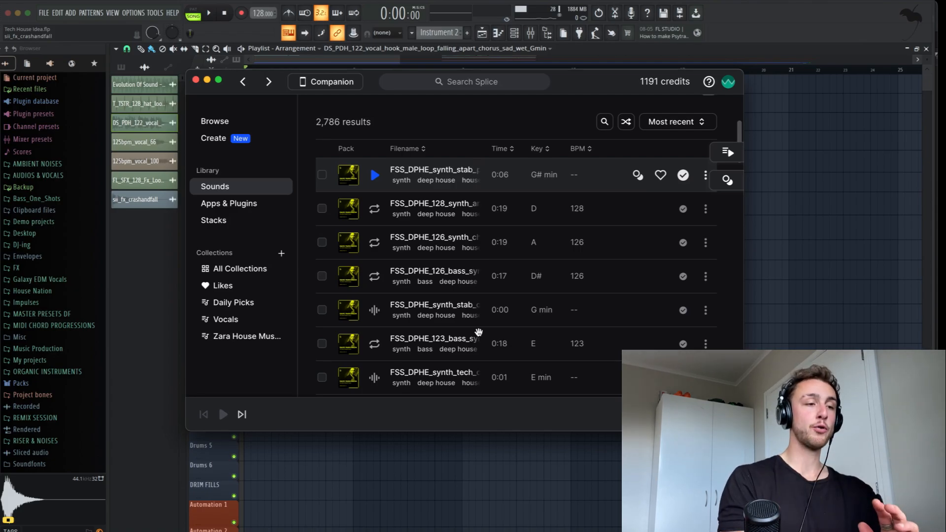
drag(661, 173, 626, 173)
click(196, 79)
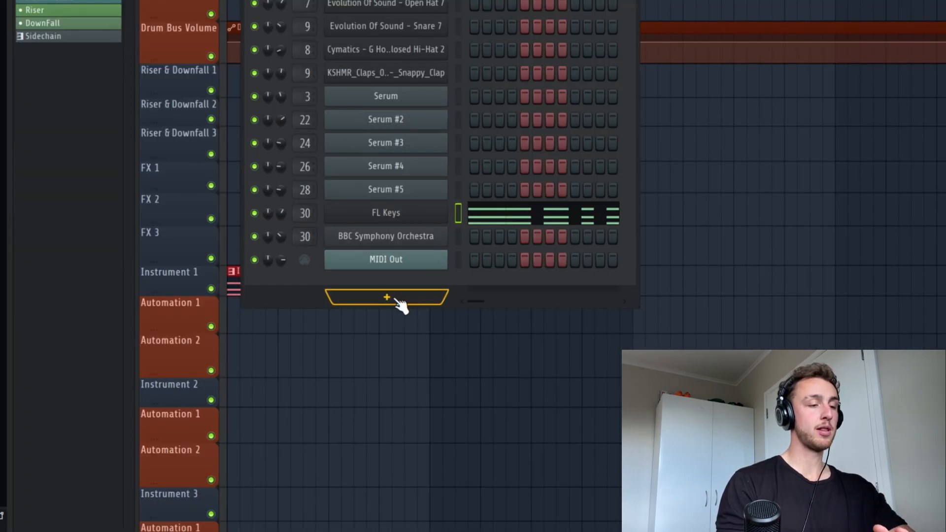
Step: Add an FL Keys channel, audition its chord pattern, and return to the Playlist
click(398, 299)
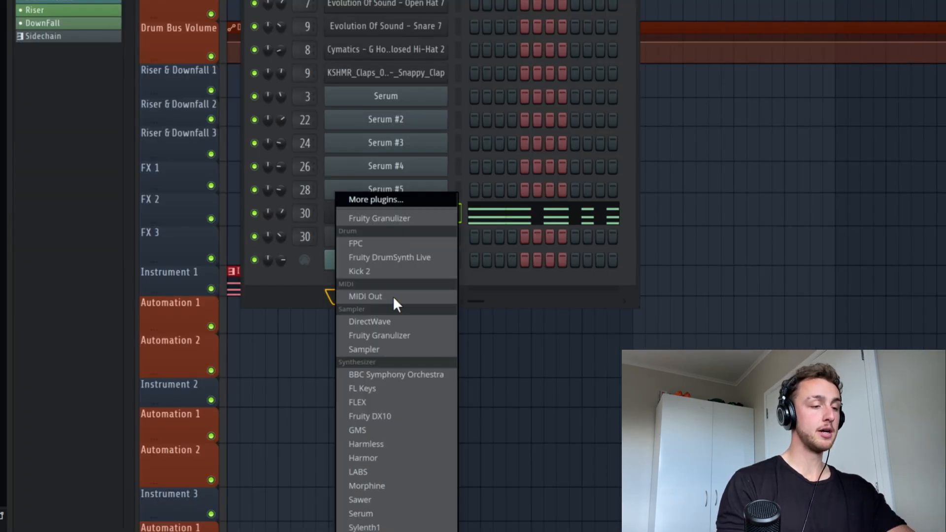
click(388, 385)
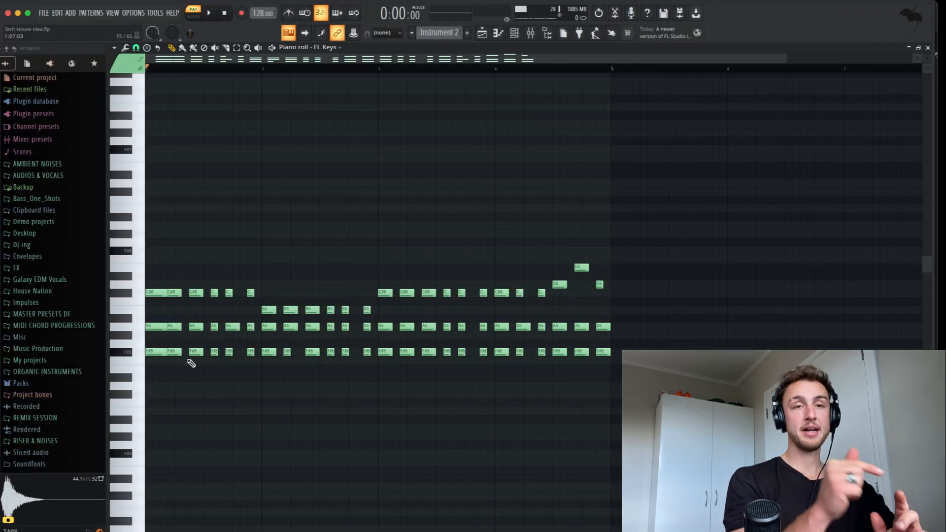
key(space)
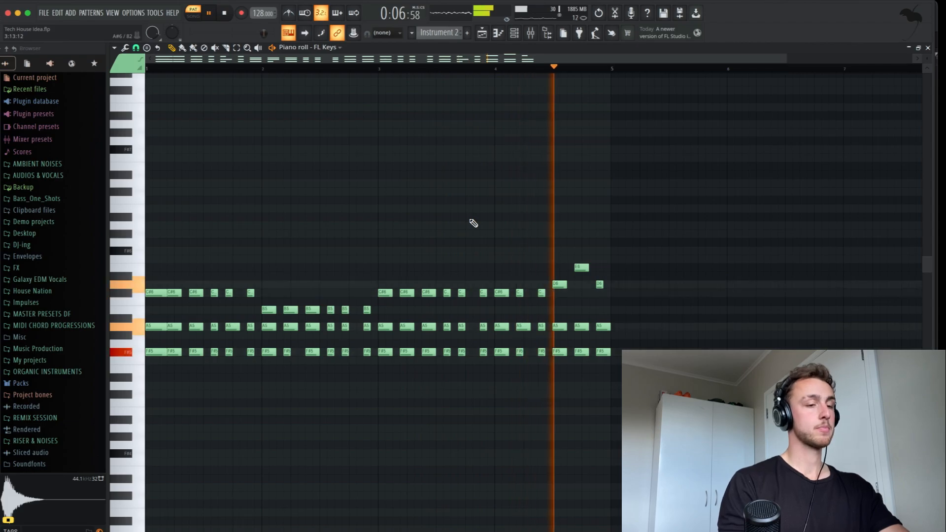
key(space)
key(F5)
Step: In Song mode, duplicate the Instrument 2 chord clip to bar 5 and play the arrangement
key(l)
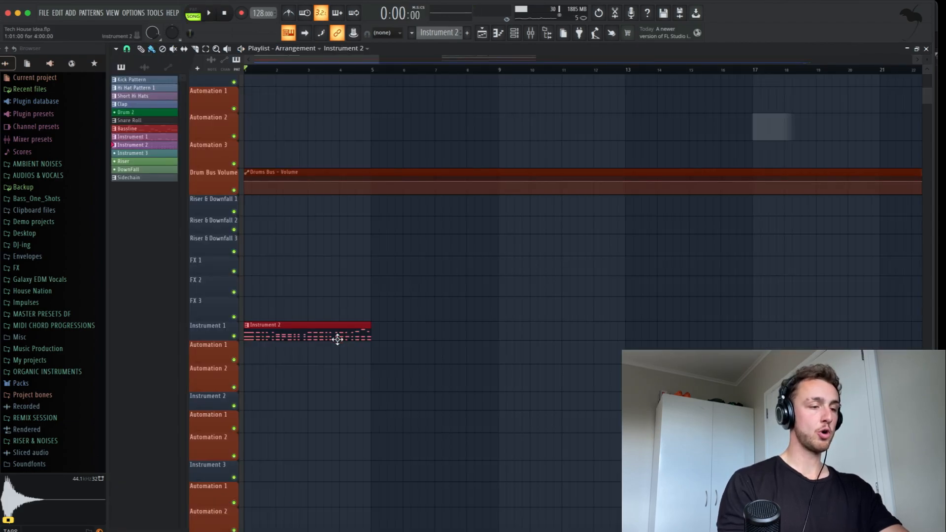
key(space)
key(super+b)
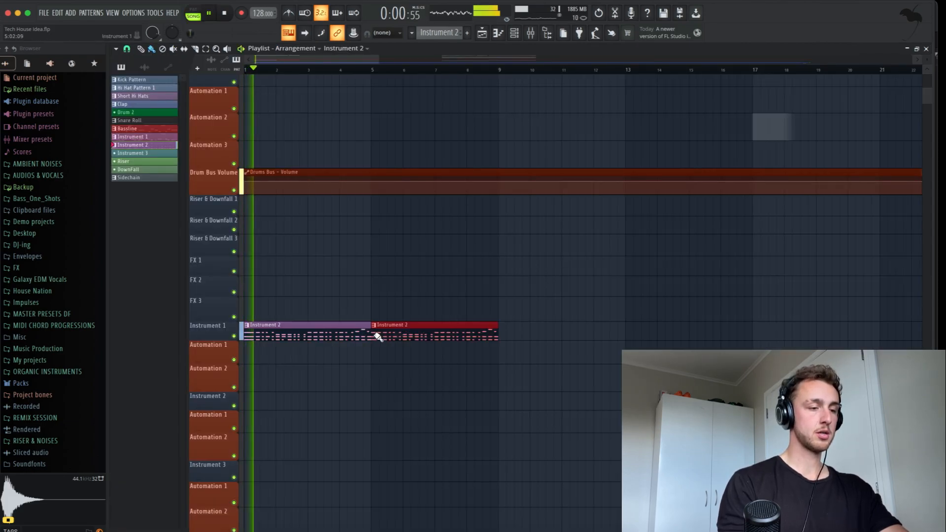
scroll(416, 234, down, 3)
scroll(417, 234, up, 6)
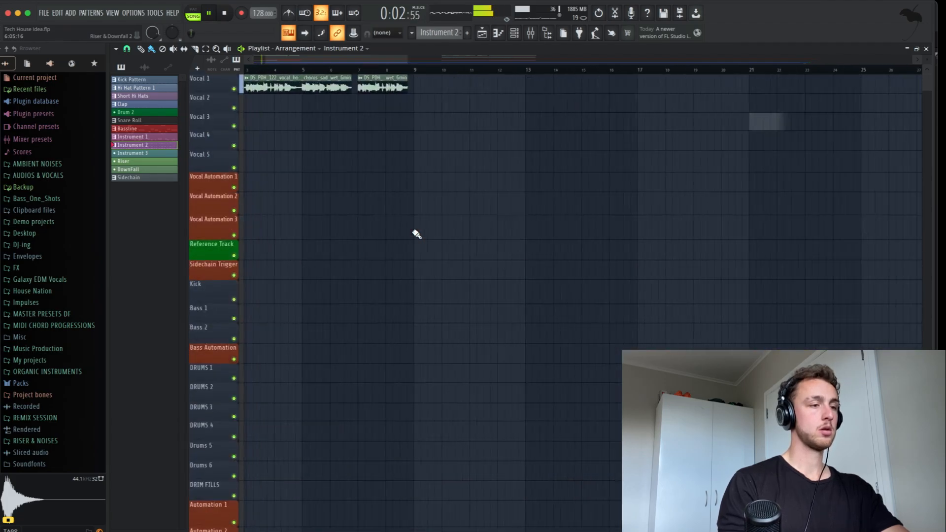
scroll(417, 234, up, 2)
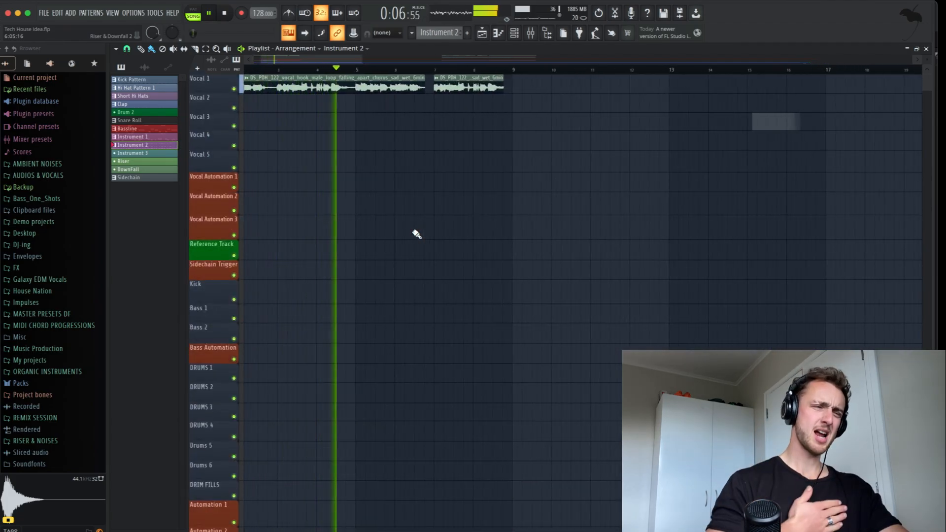
key(space)
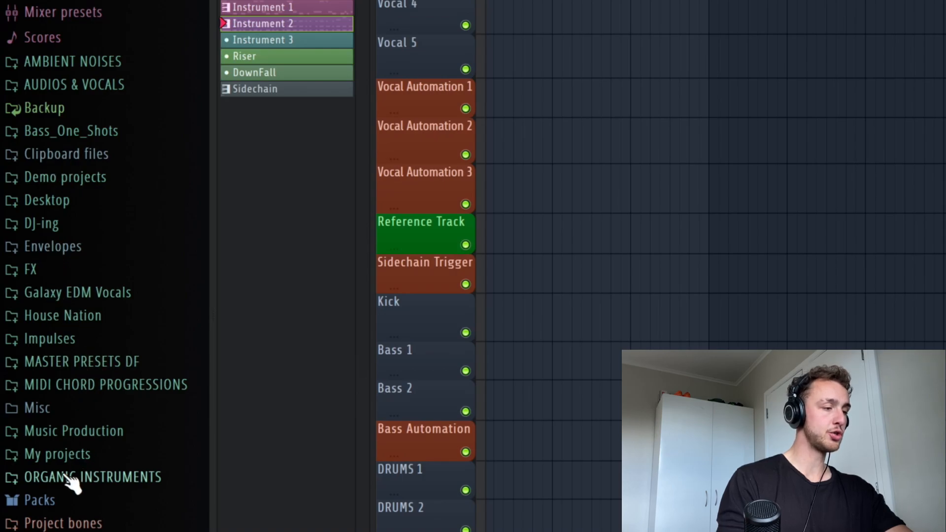
Step: Open the browser's Packs > 1 Techno Master Drums > Kicks folder
click(59, 499)
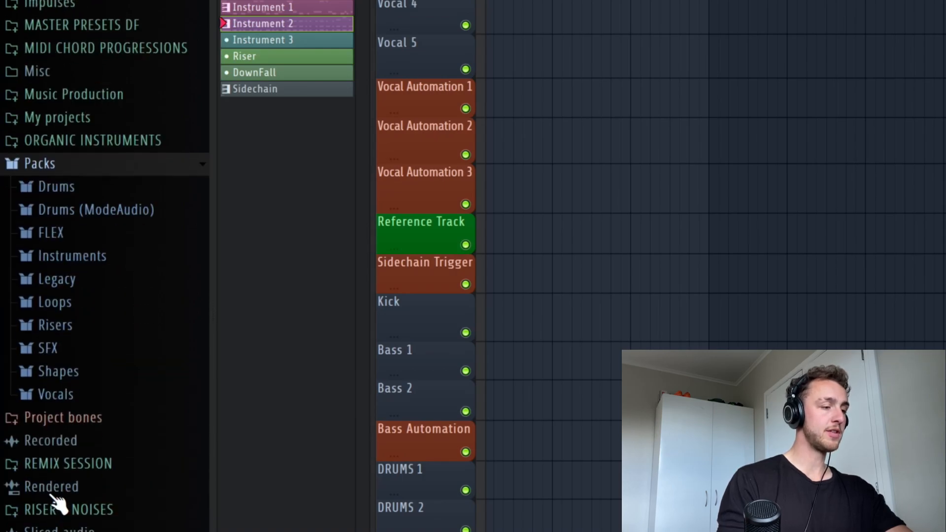
click(88, 208)
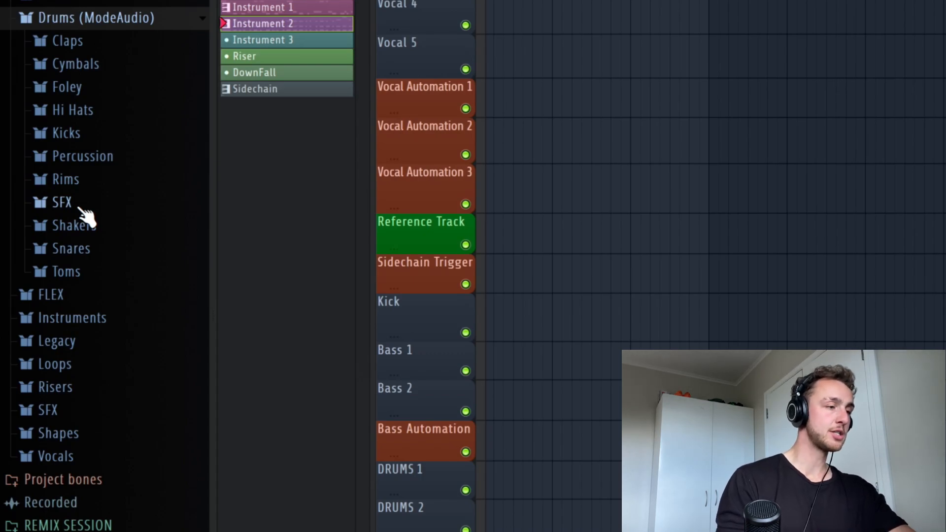
scroll(127, 380, down, 3)
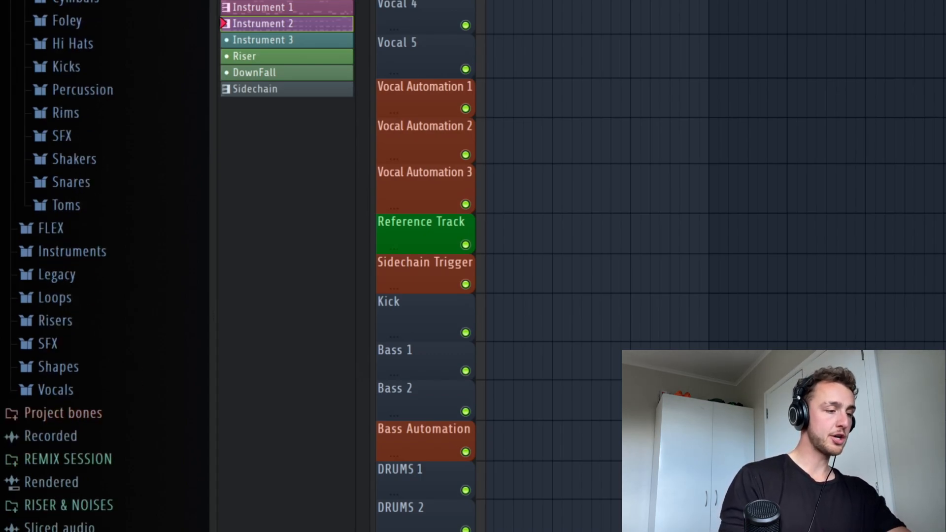
scroll(123, 295, down, 7)
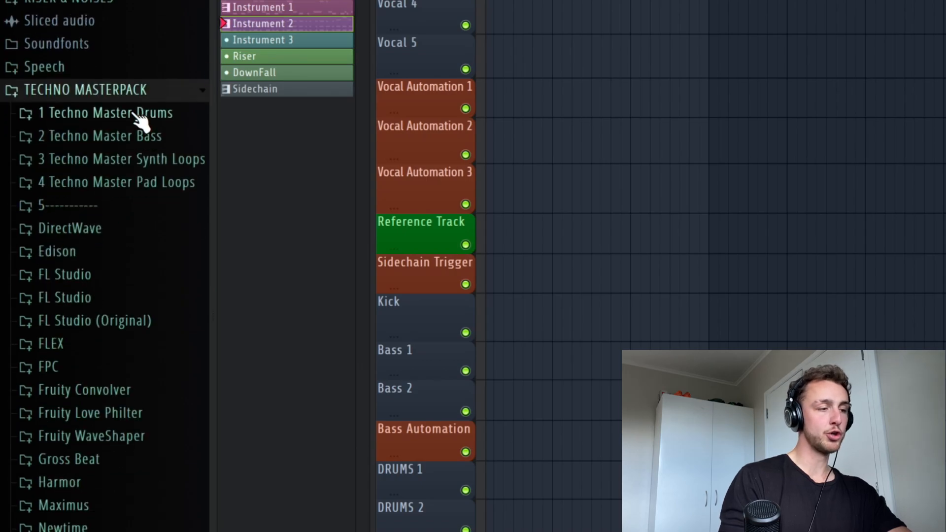
click(132, 118)
click(76, 230)
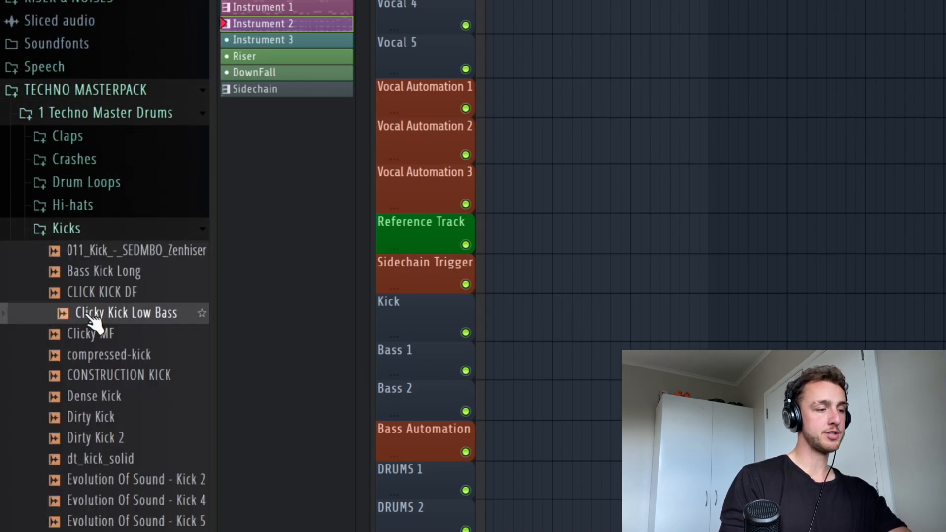
Step: Audition dt_kick_solid and Evolution Of Sound kicks, settling on Evolution Of Sound - Kick 6
click(95, 457)
scroll(95, 354, down, 4)
click(101, 249)
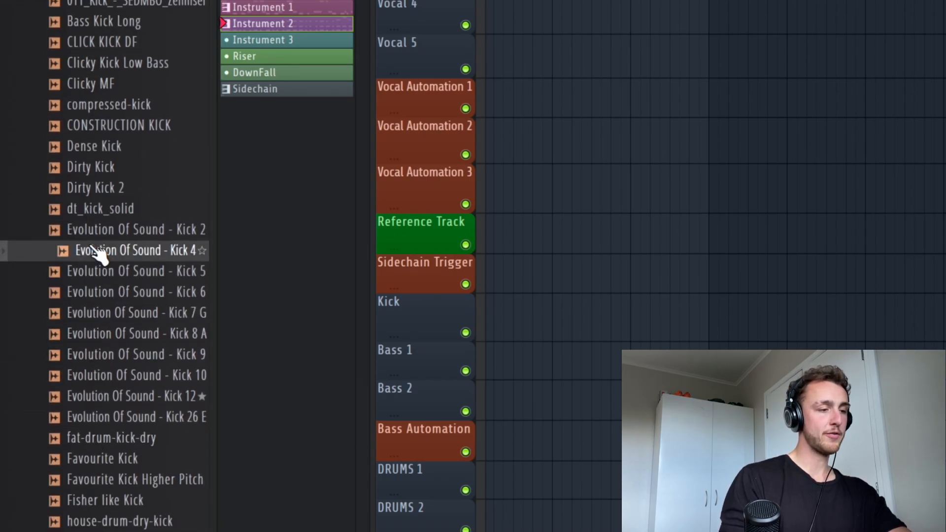
scroll(114, 421, down, 1)
scroll(94, 306, down, 1)
click(59, 168)
scroll(98, 98, down, 4)
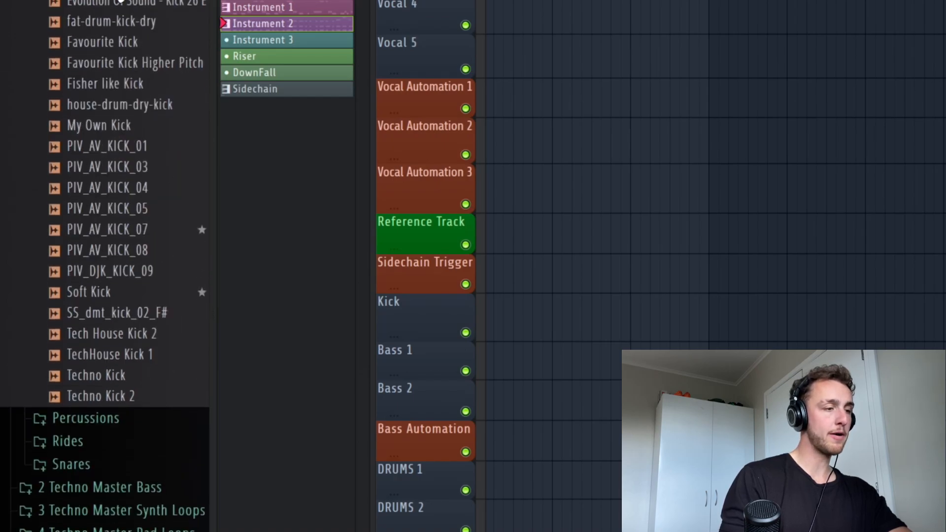
scroll(117, 30, up, 3)
click(81, 165)
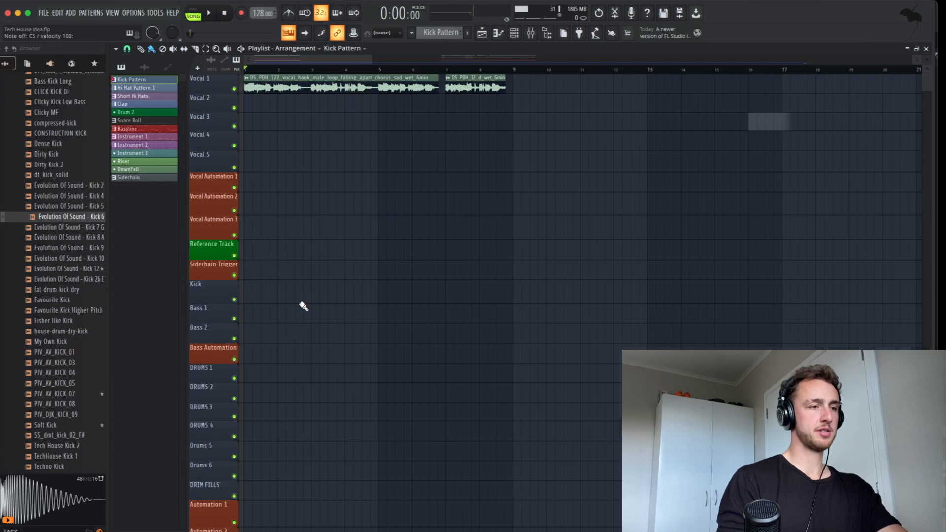
Step: Play the arrangement and paint a second Kick Pattern clip after the first
key(space)
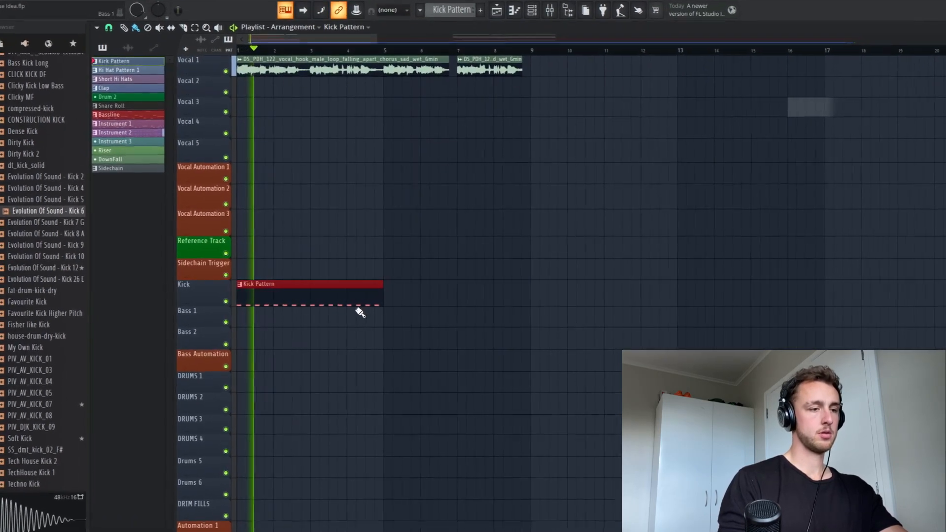
click(402, 296)
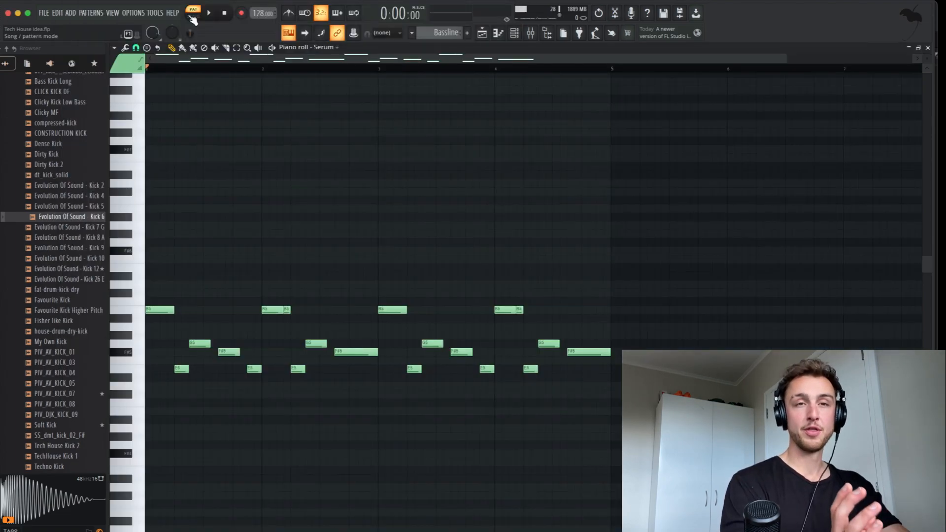
Step: Play the Serum bassline, then add a second Bassline clip at bar 5 on Bass 1
key(space)
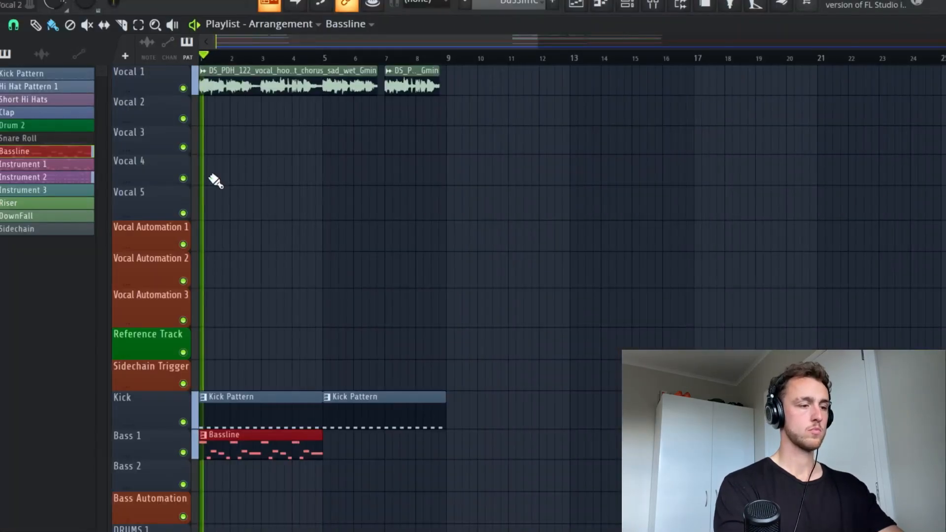
scroll(249, 281, up, 3)
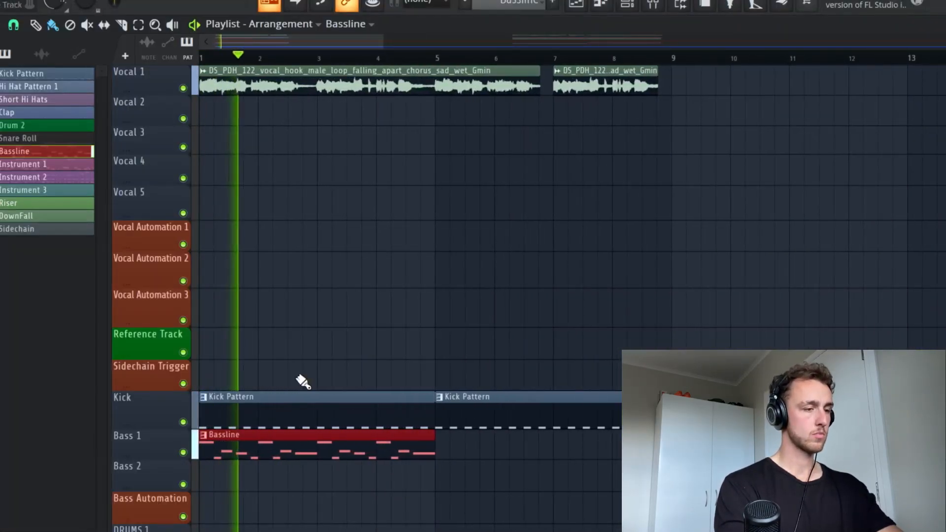
click(494, 432)
scroll(494, 432, down, 3)
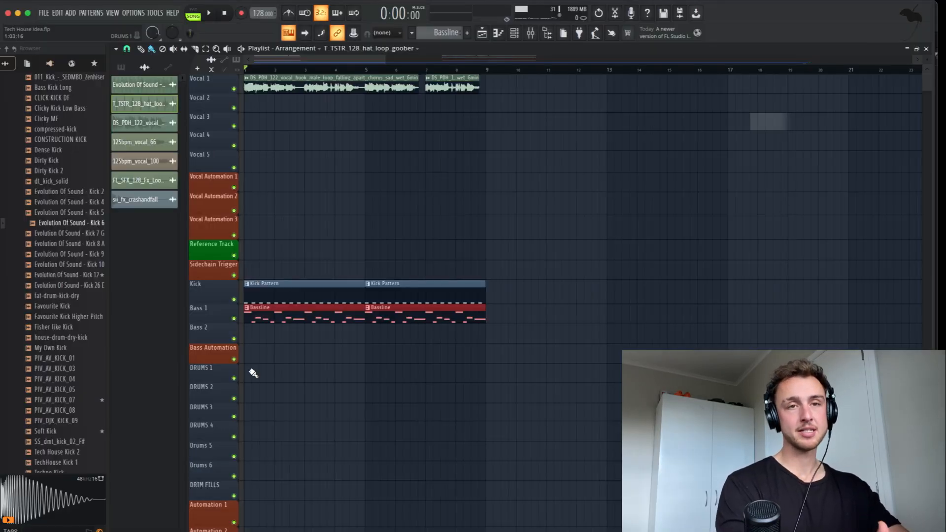
Step: Place the T_TSTR_128_hat_loop_goober clip on DRUMS 1 and set it to Fit to tempo
double_click(254, 373)
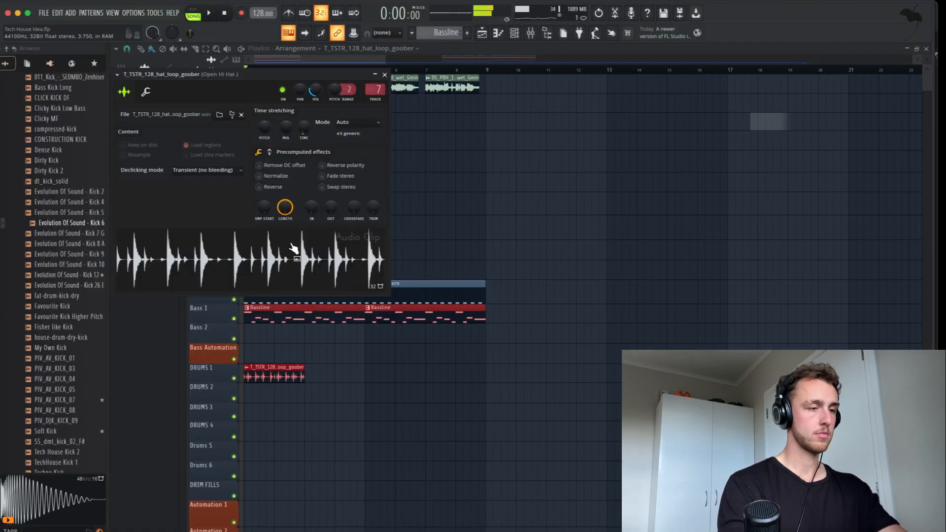
click(385, 74)
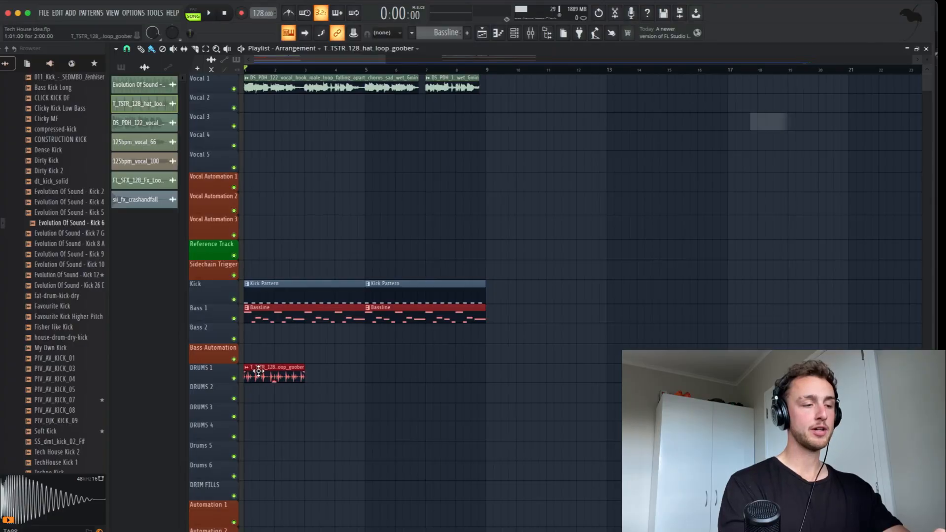
scroll(258, 371, up, 3)
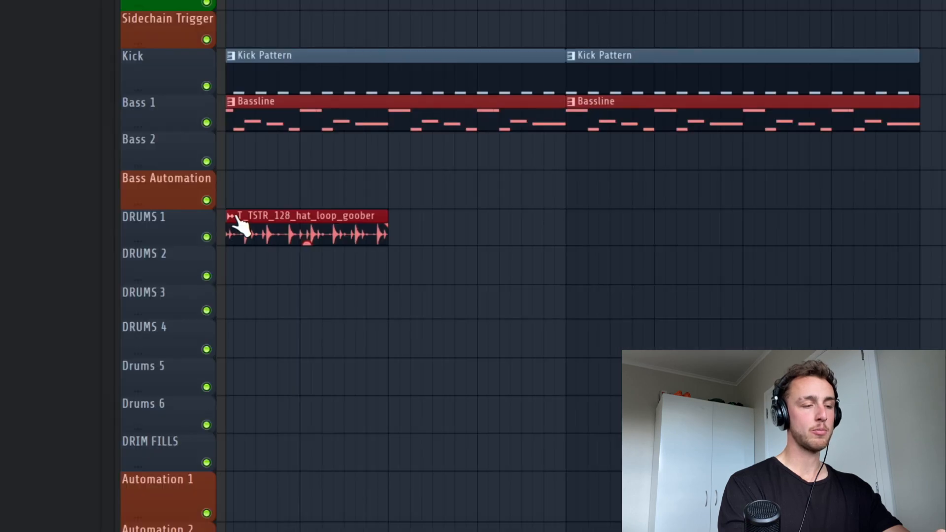
click(234, 216)
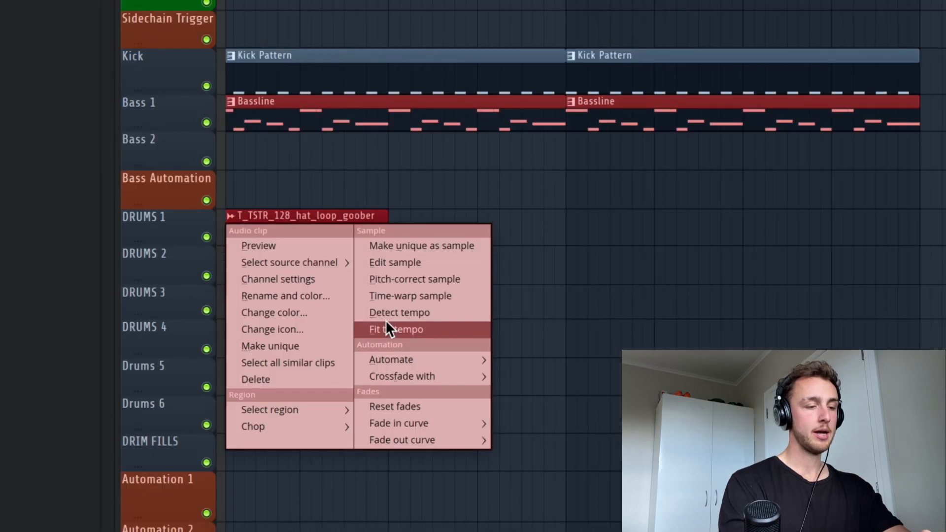
click(394, 330)
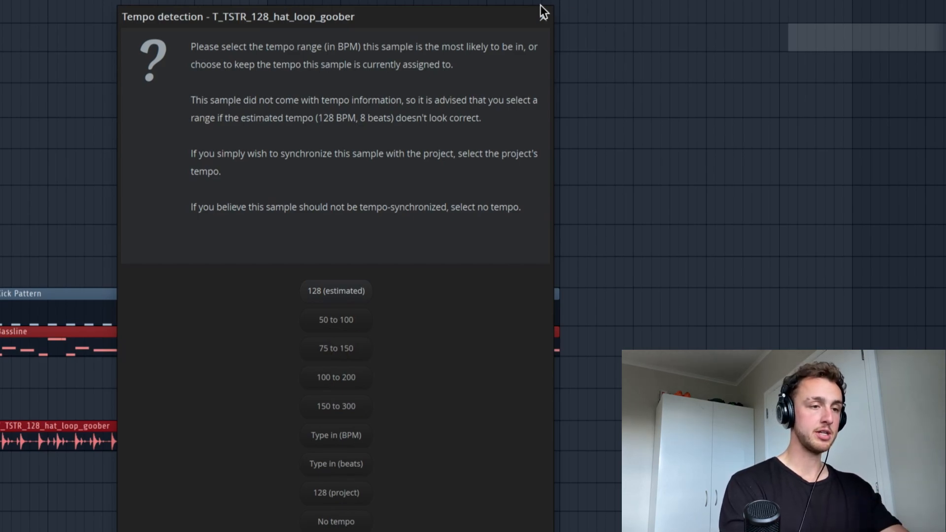
click(544, 17)
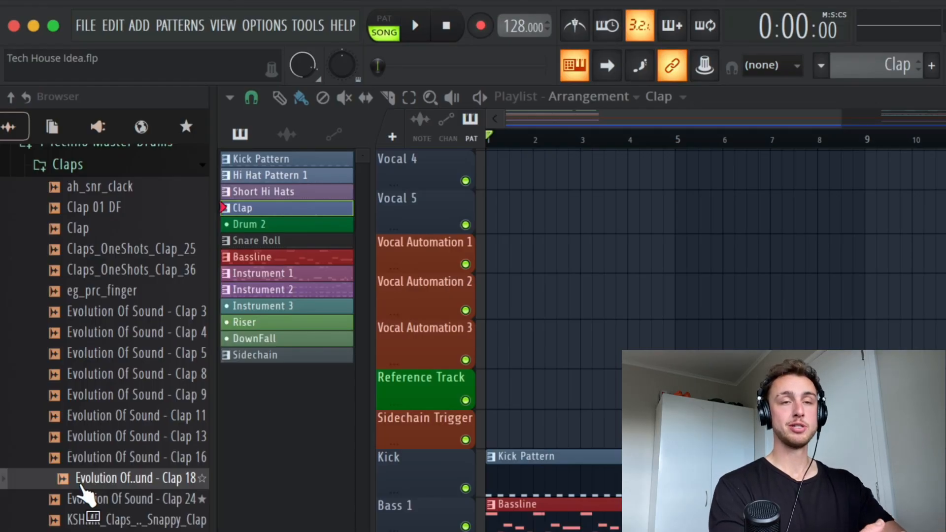
Step: Audition Clap 9 and Clap 5, then open Evolution Of Sound - Clap 4 in a new channel
click(93, 395)
click(106, 353)
click(130, 313)
click(128, 334)
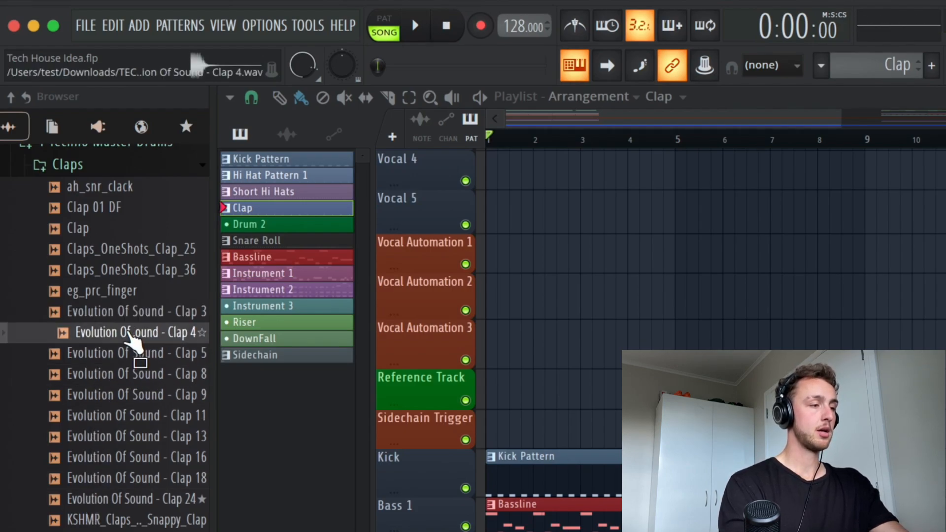
right_click(127, 333)
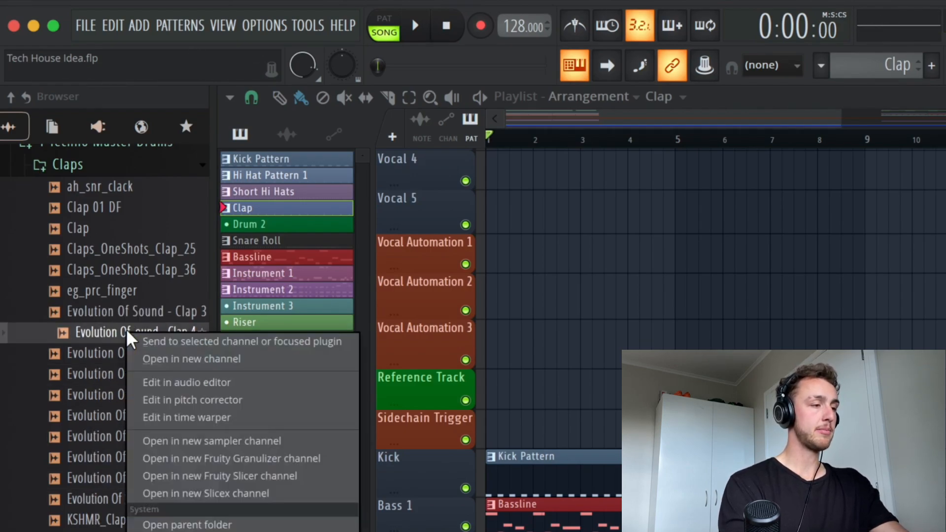
click(161, 366)
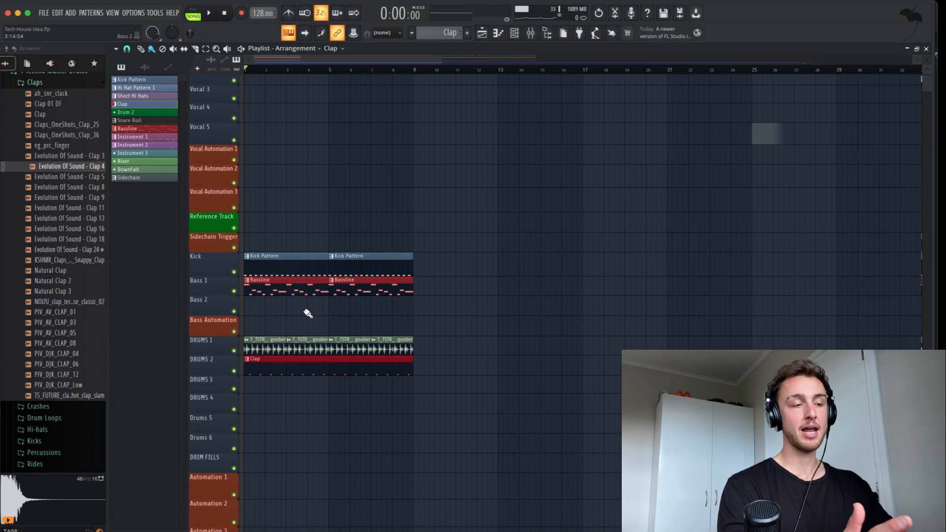
Step: Open the Clap clip's piano roll and delete all its existing notes
double_click(294, 364)
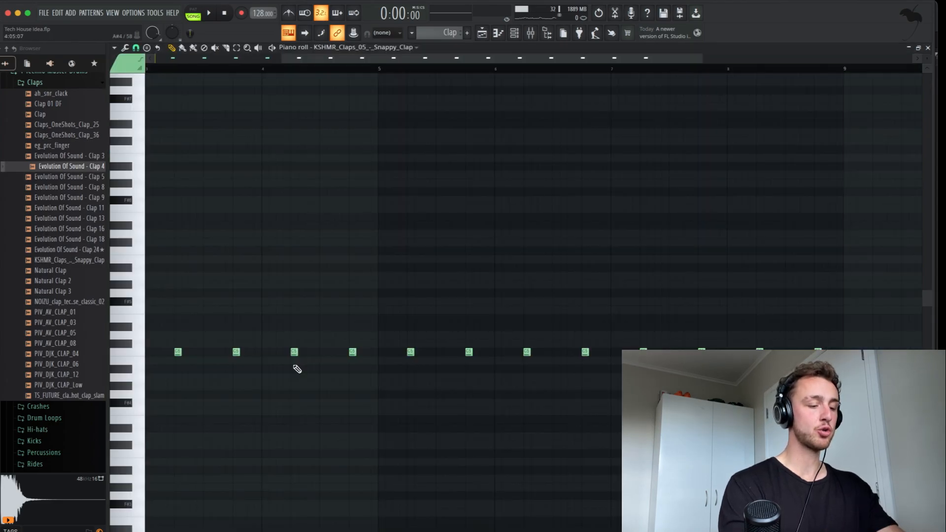
key(ctrl+a)
key(Delete)
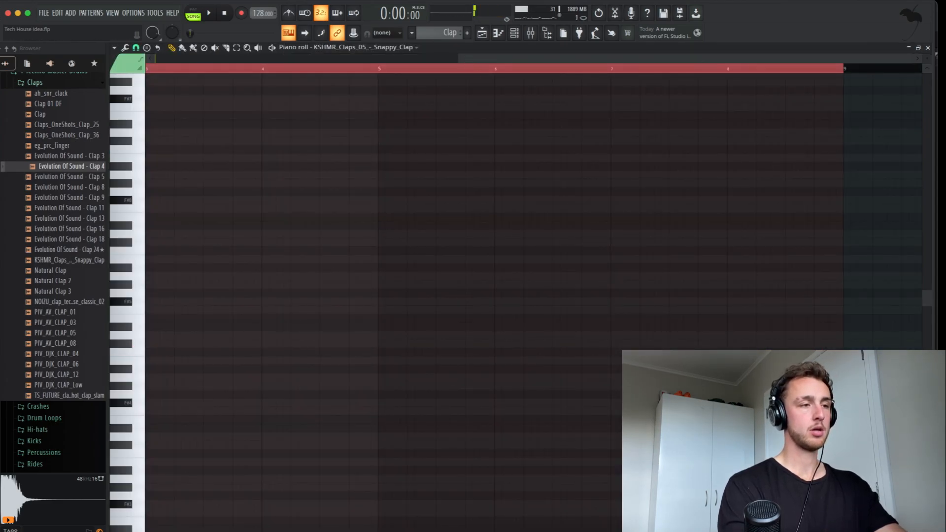
Step: Record a new clap rhythm live by tapping Z during playback
click(242, 12)
key(space)
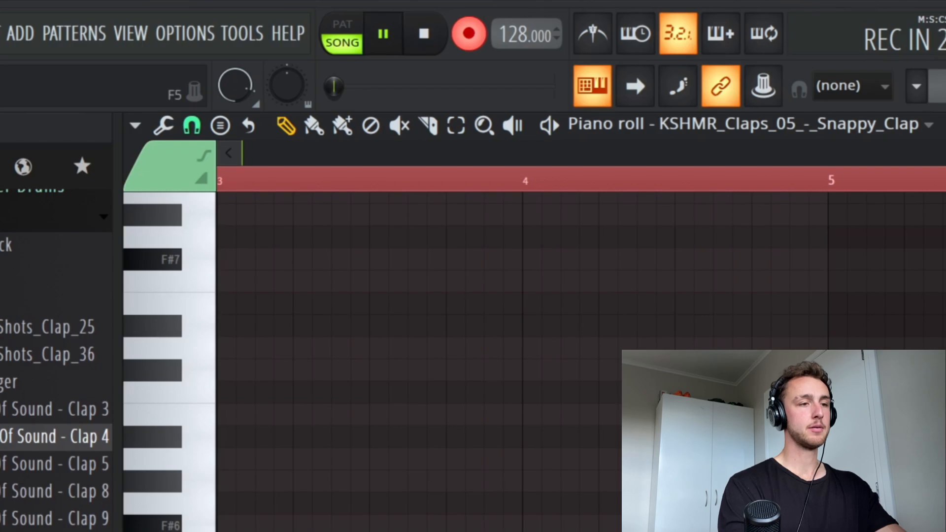
click(482, 33)
scroll(421, 155, up, 2)
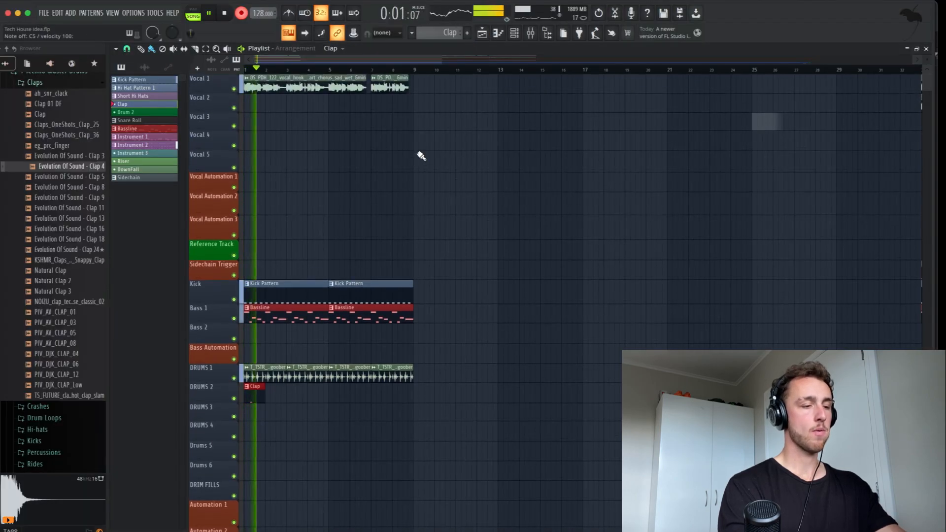
click(501, 33)
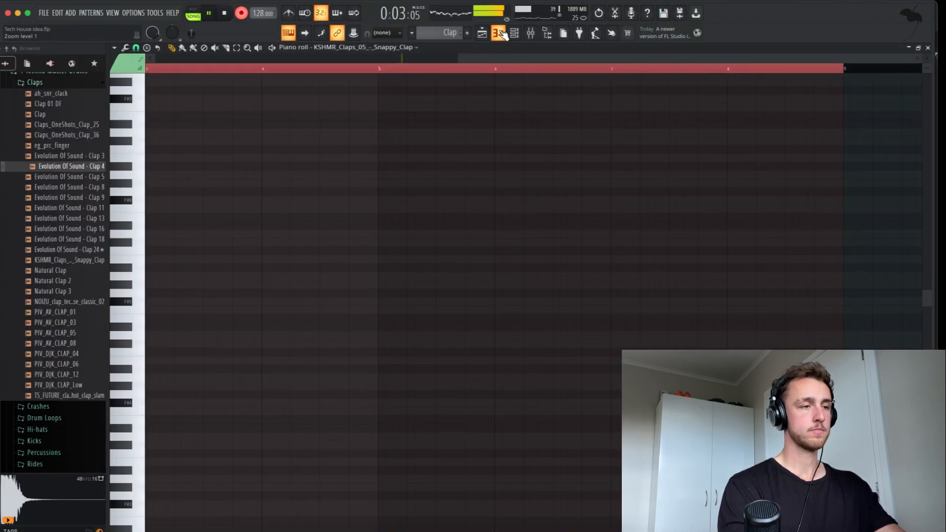
key(z)
key(z)
key(z)
key(z)
key(space)
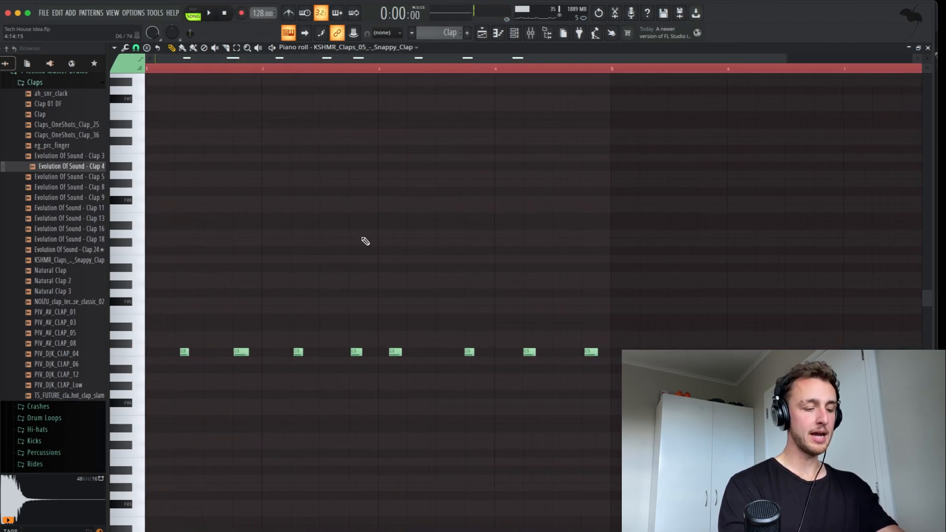
Step: Select all the recorded clap notes and check the mixer before closing it
key(ctrl+a)
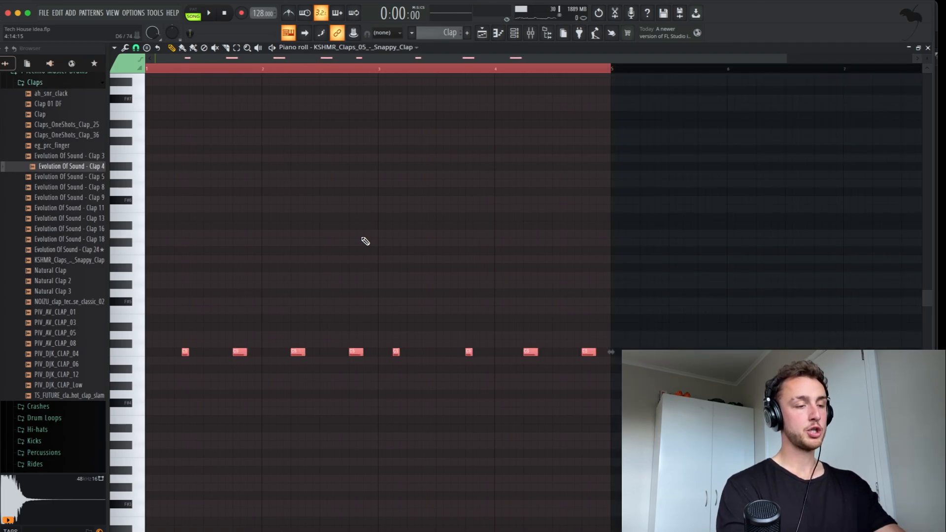
scroll(365, 241, down, 2)
scroll(365, 241, down, 2)
key(F9)
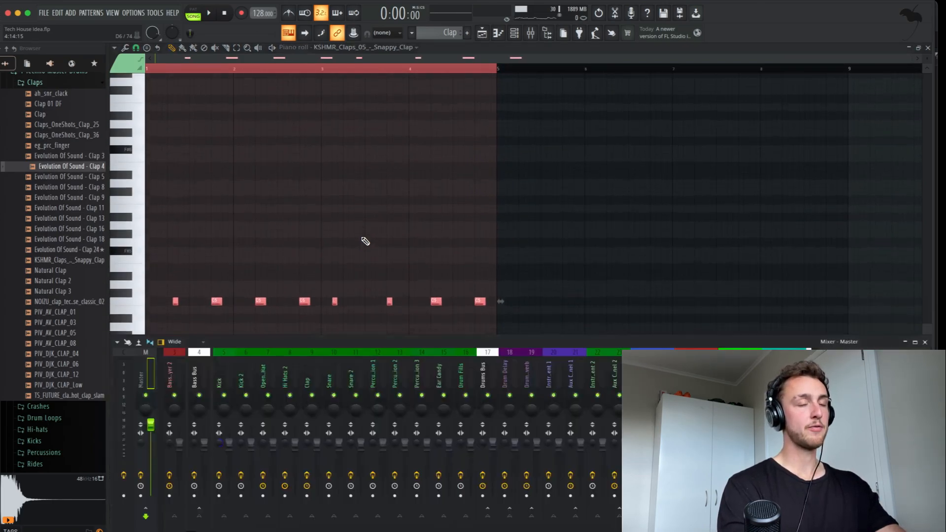
click(928, 342)
scroll(316, 238, up, 3)
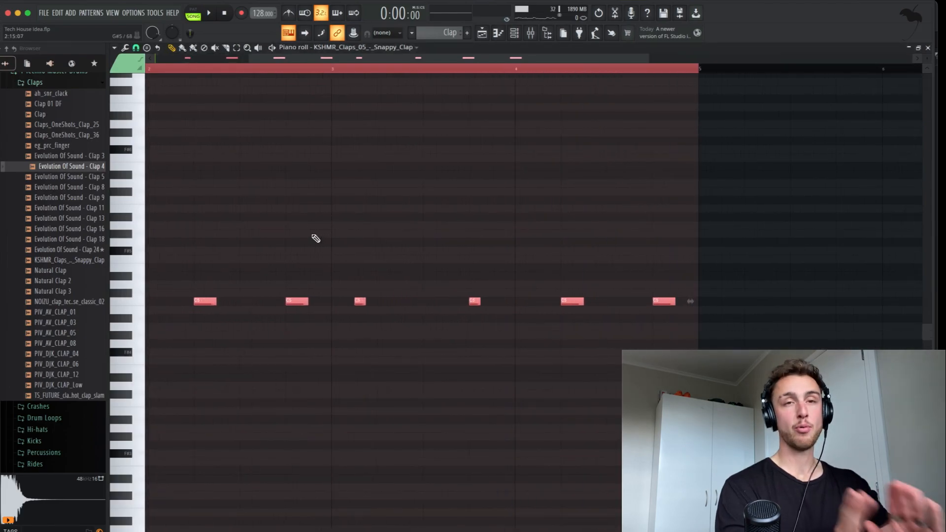
Step: Audition the clap pattern and add a clap note near bar 1
key(space)
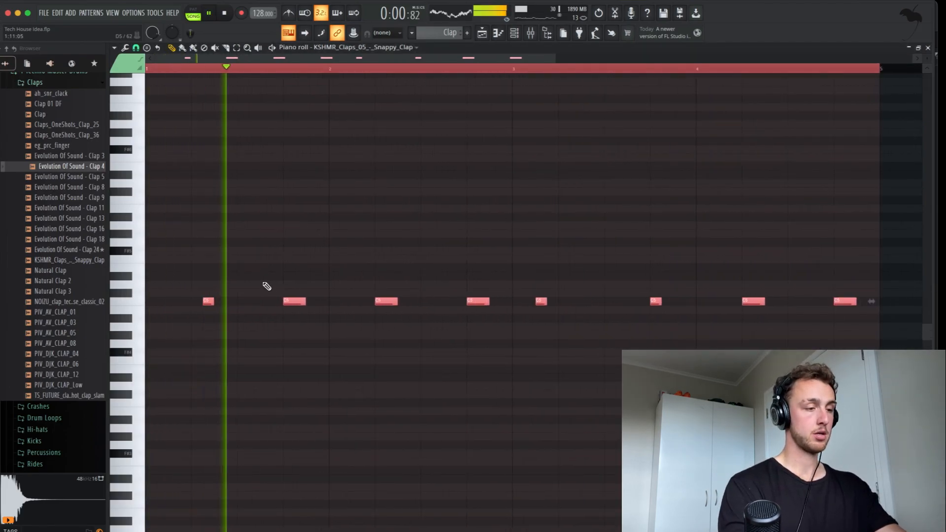
key(space)
click(219, 275)
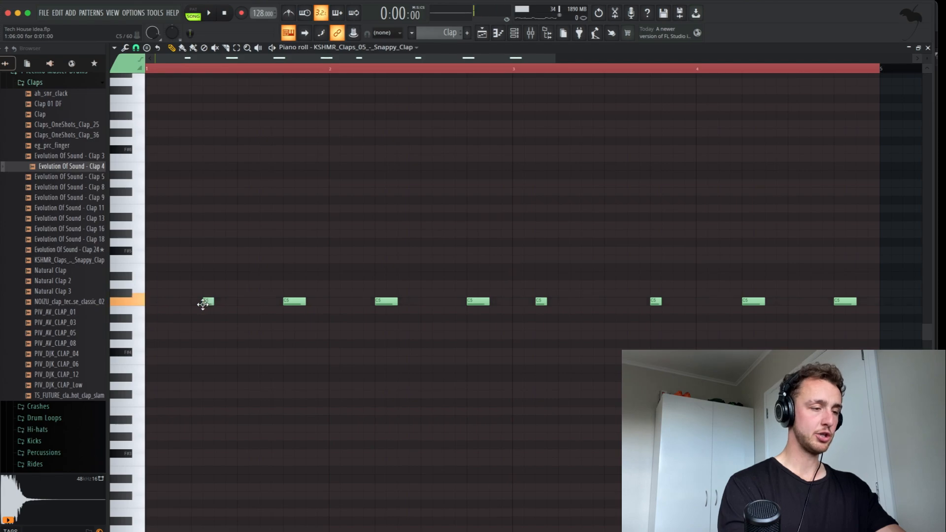
Step: Nudge one clap note slightly later, replay the pattern, and return to the arrangement
key(space)
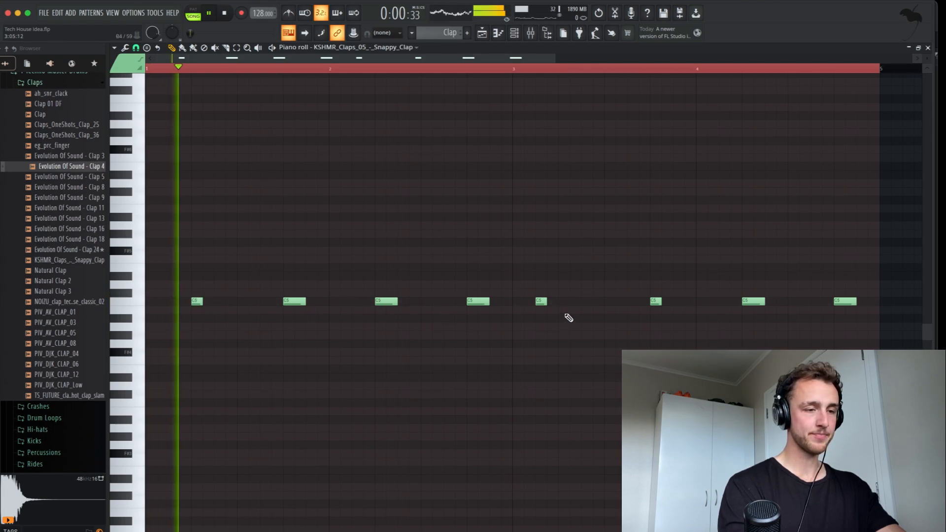
drag(542, 301, 557, 303)
scroll(558, 303, right, 3)
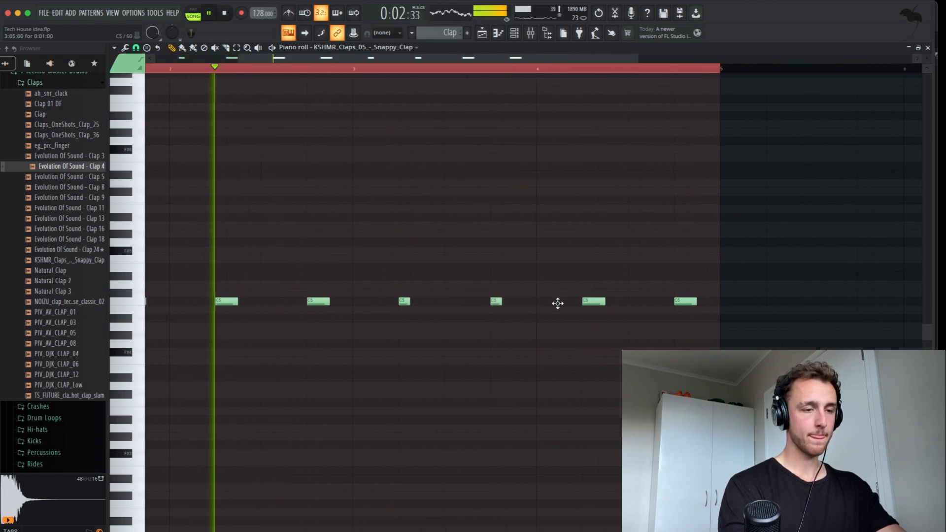
key(space)
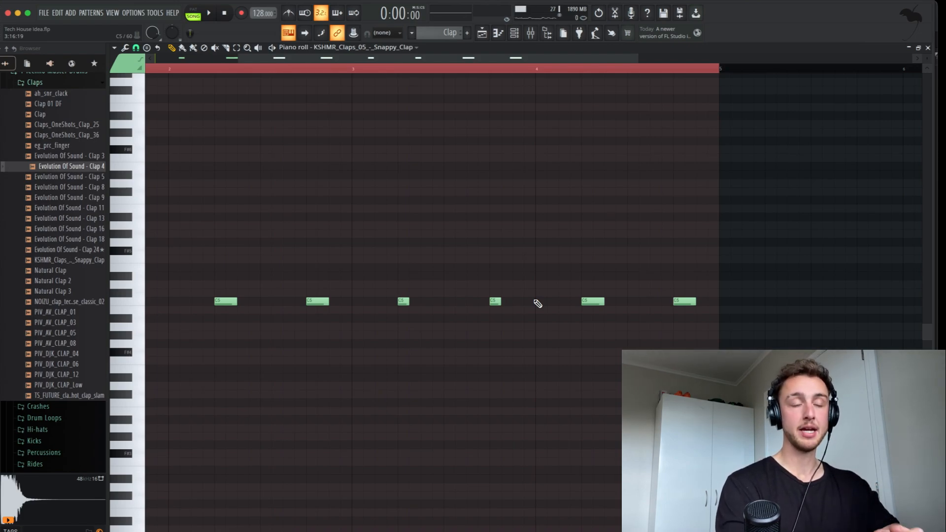
scroll(537, 304, left, 3)
scroll(538, 304, up, 1)
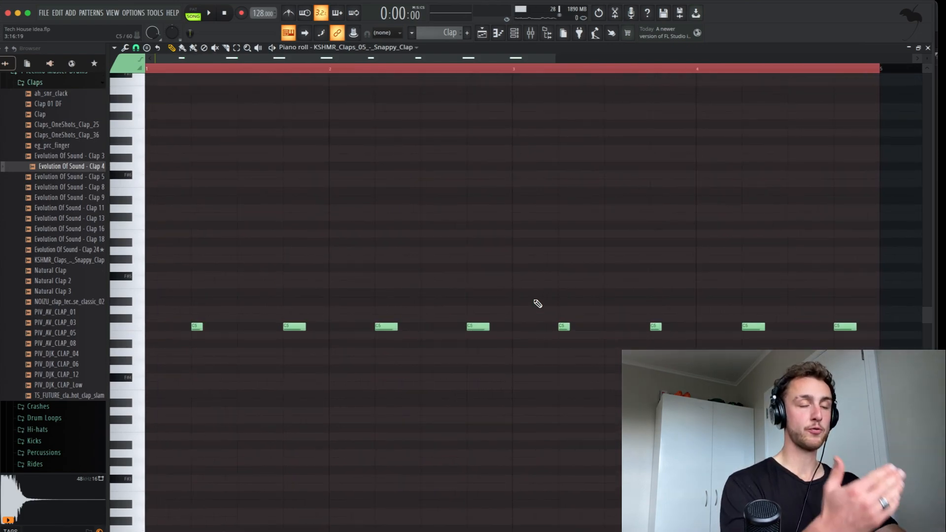
key(space)
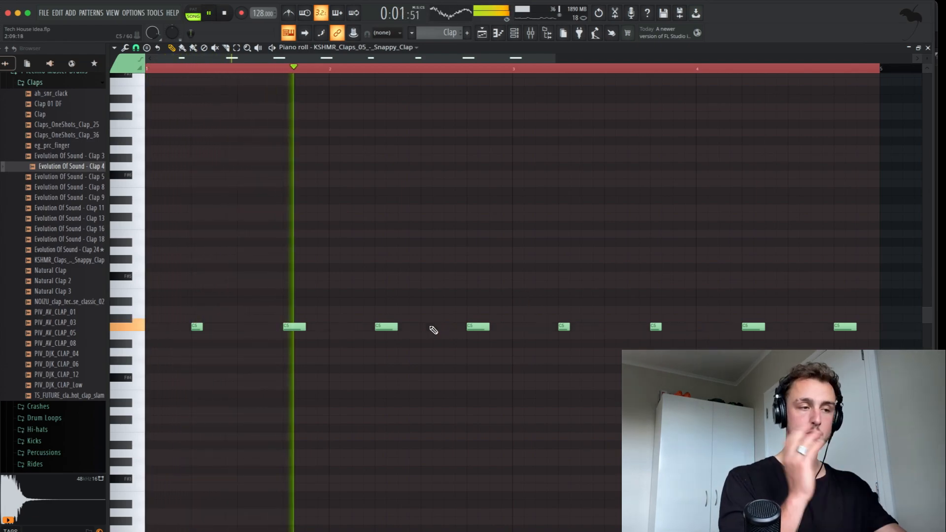
scroll(508, 303, down, 2)
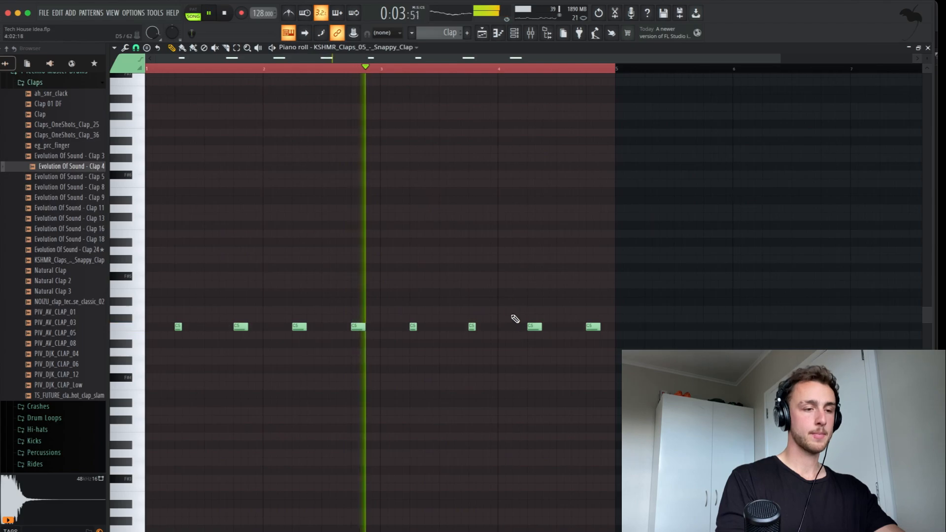
scroll(514, 315, up, 2)
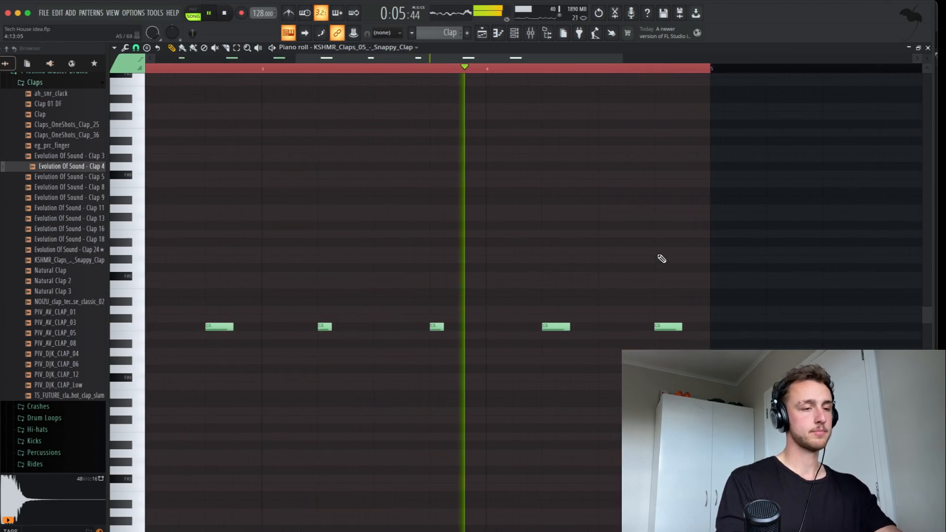
key(F7)
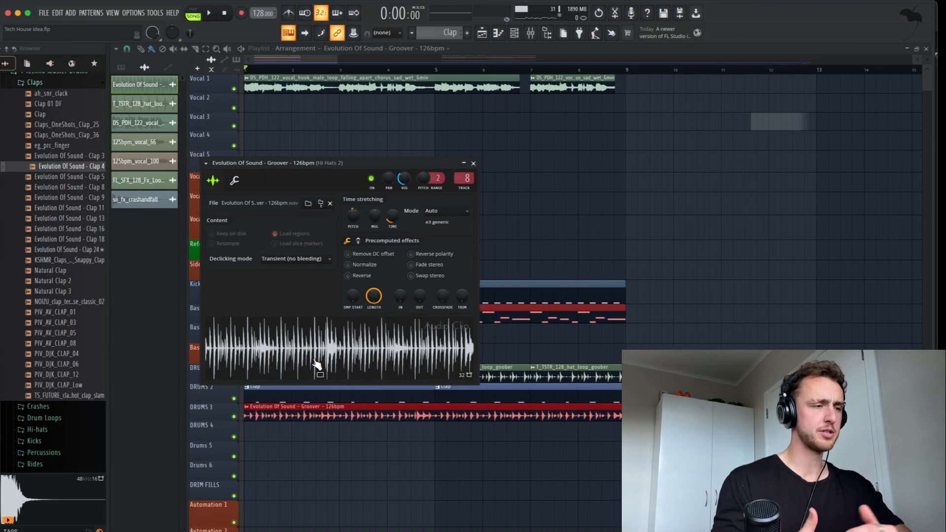
Step: Close the channel settings window of the Evolution Of Sound - Groover - 126bpm loop
key(Escape)
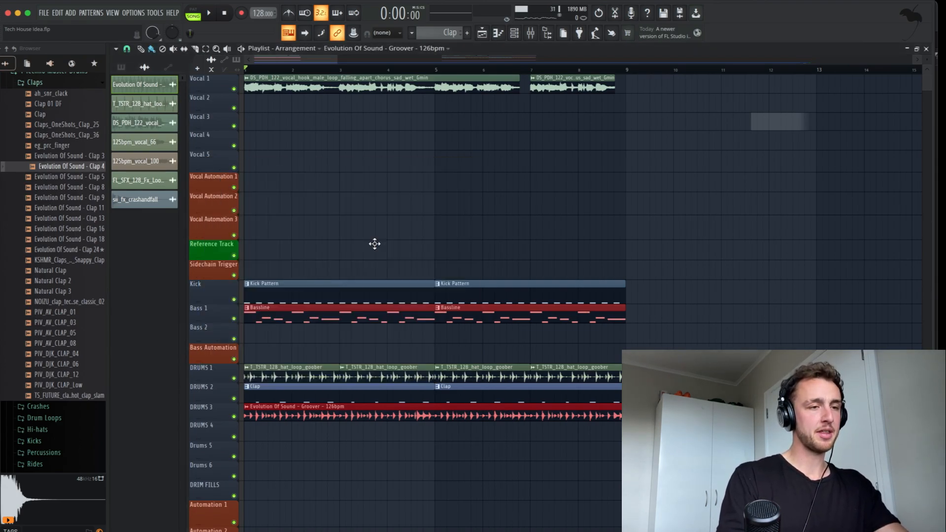
key(space)
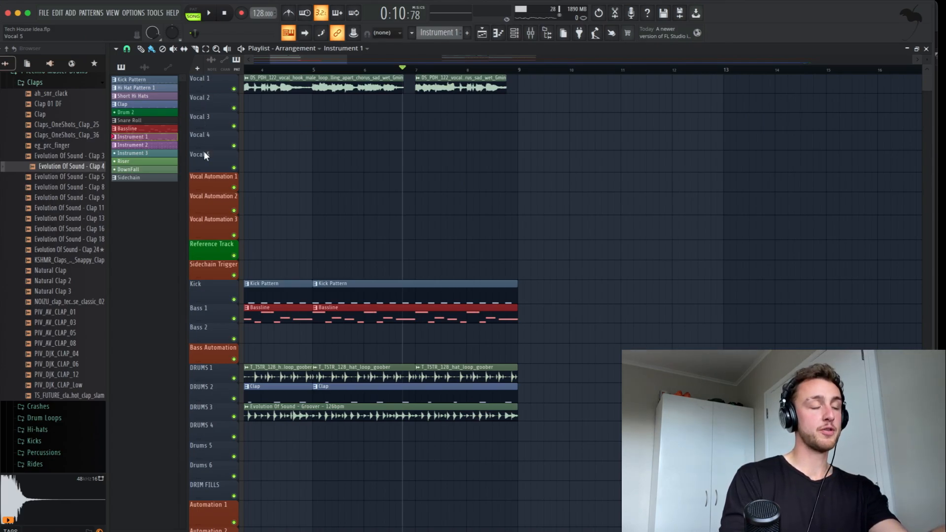
Step: Select the Clap pattern in the pattern picker
scroll(226, 353, down, 10)
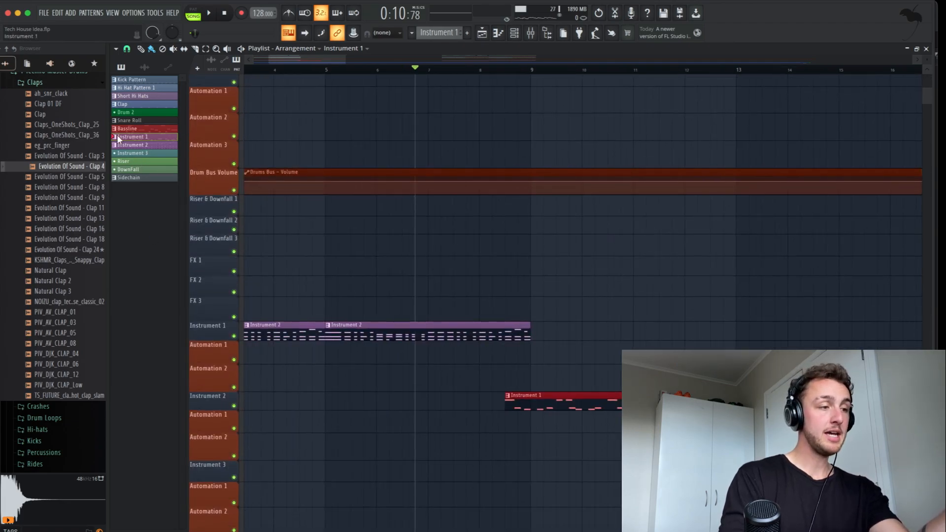
click(123, 105)
scroll(223, 198, down, 8)
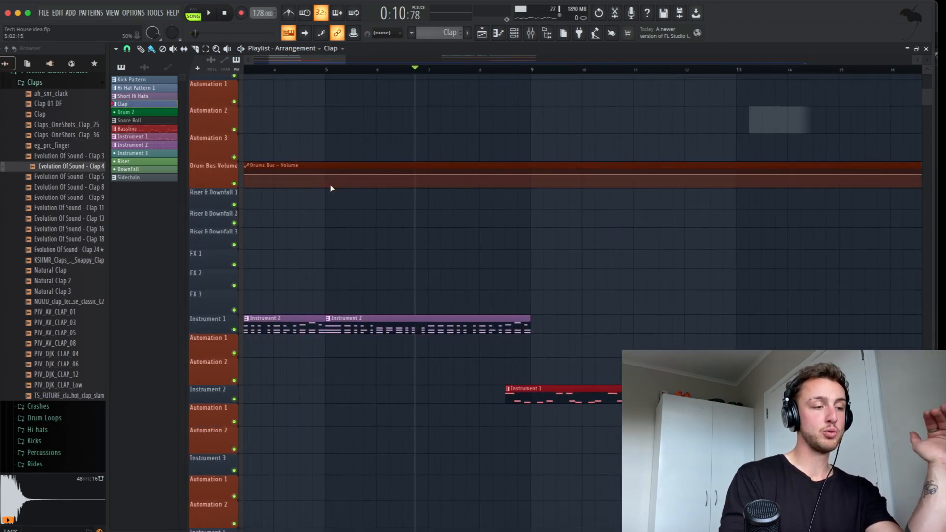
scroll(226, 209, down, 16)
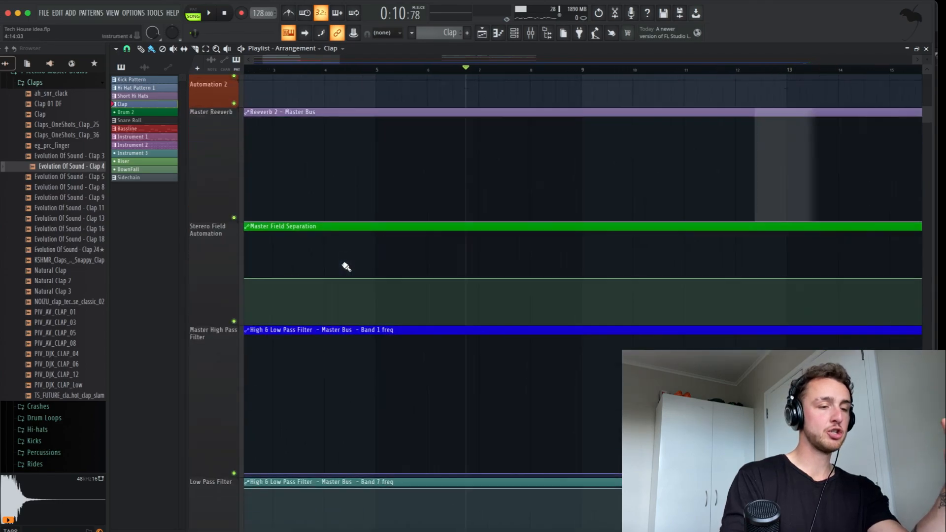
Step: Show the Mixer and scroll through its inserts, including Drums Bus, Reverb Bus and Vocals
click(524, 34)
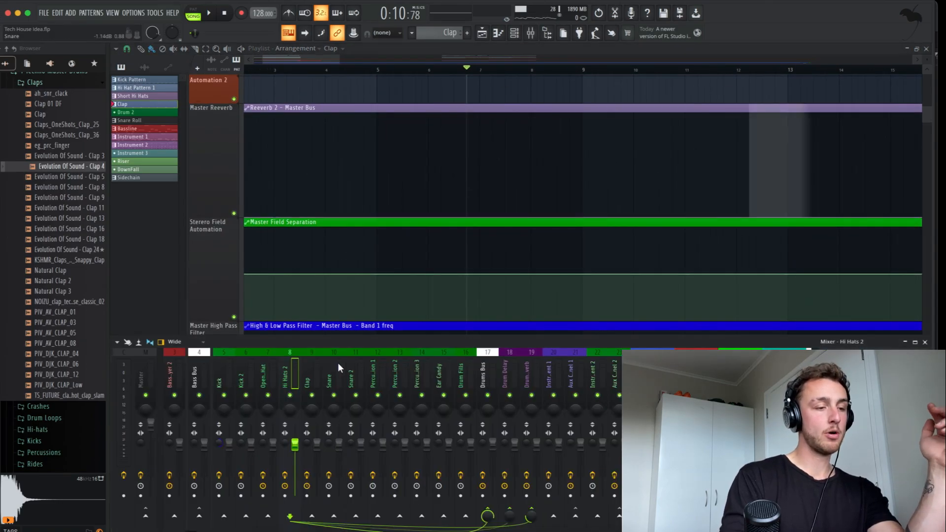
scroll(338, 362, down, 8)
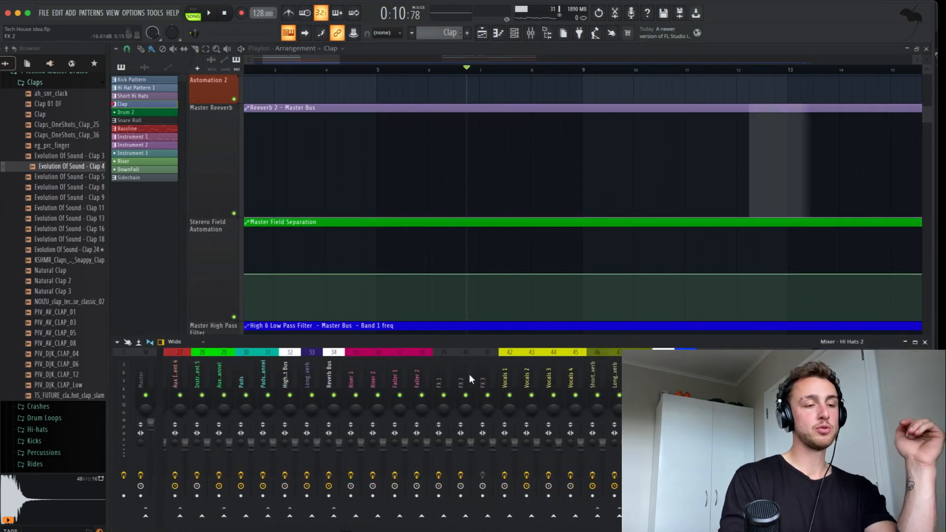
scroll(469, 375, up, 8)
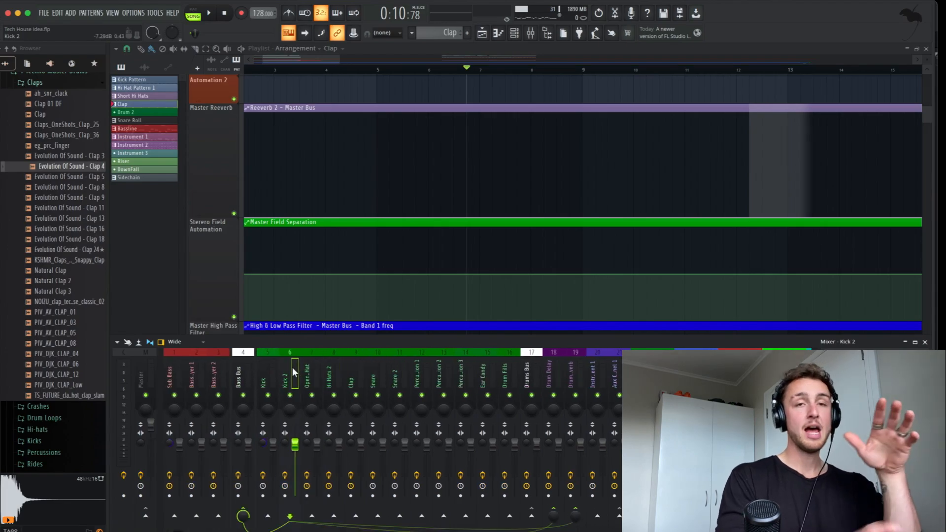
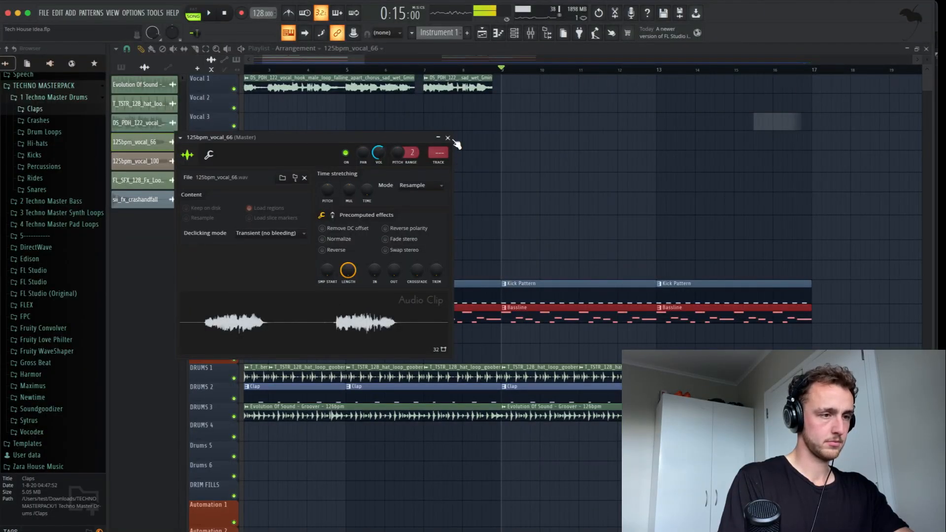
Step: Move the 125bpm_vocal_66 clip from Vocal 2 up to Vocal 1 after the other vocal clips, and audition it
click(448, 138)
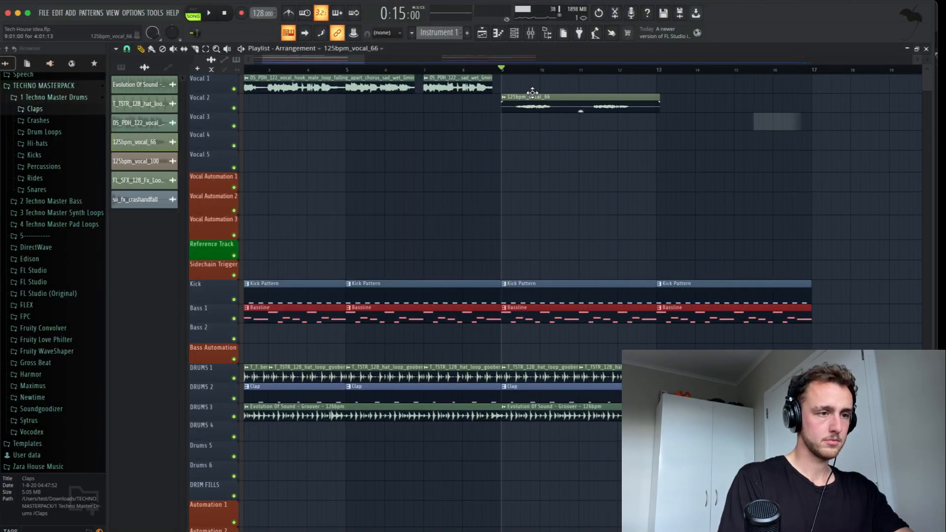
drag(533, 93, 539, 79)
key(space)
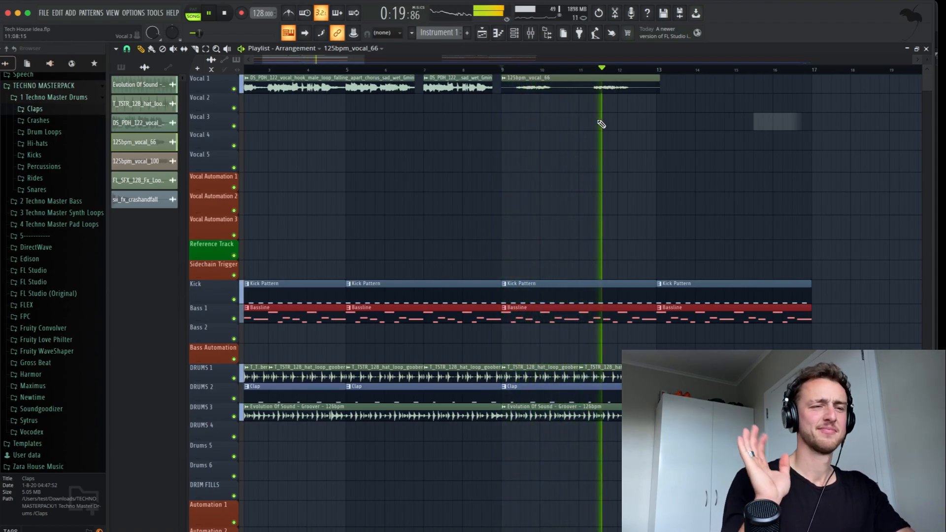
key(space)
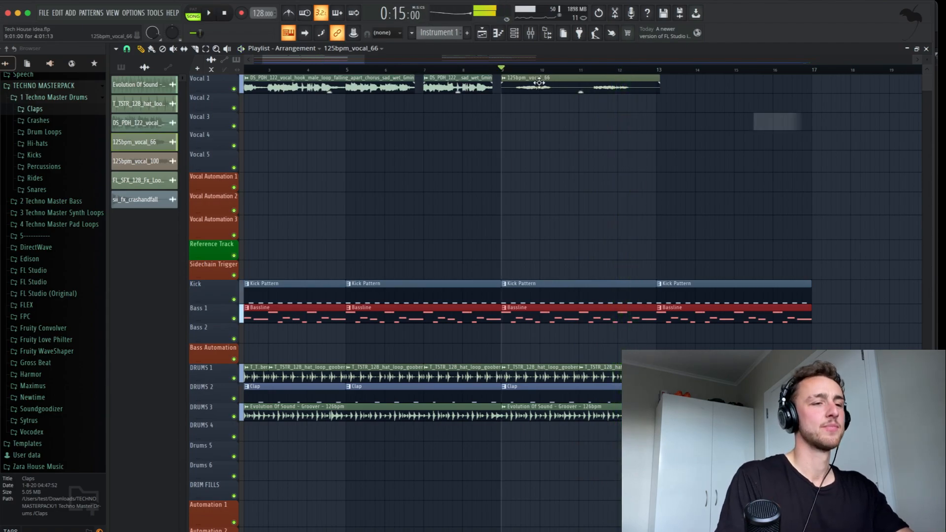
double_click(539, 83)
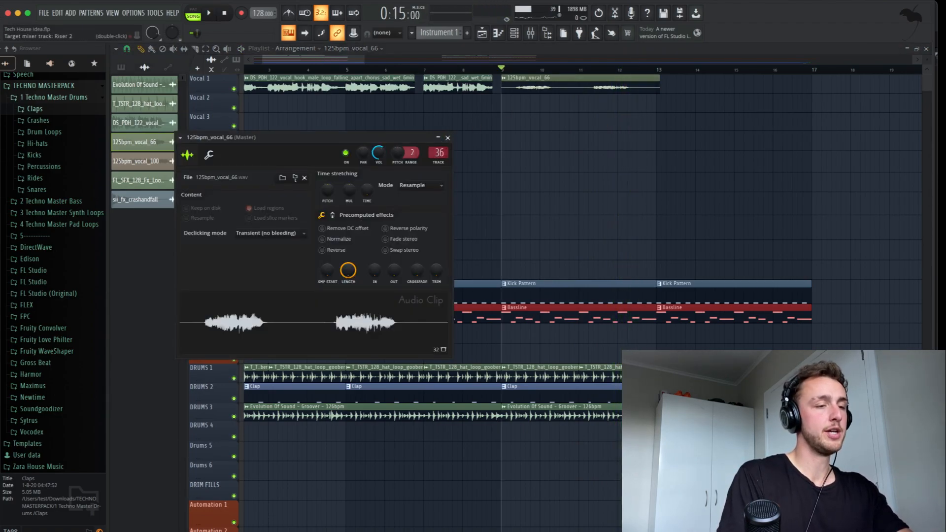
click(448, 138)
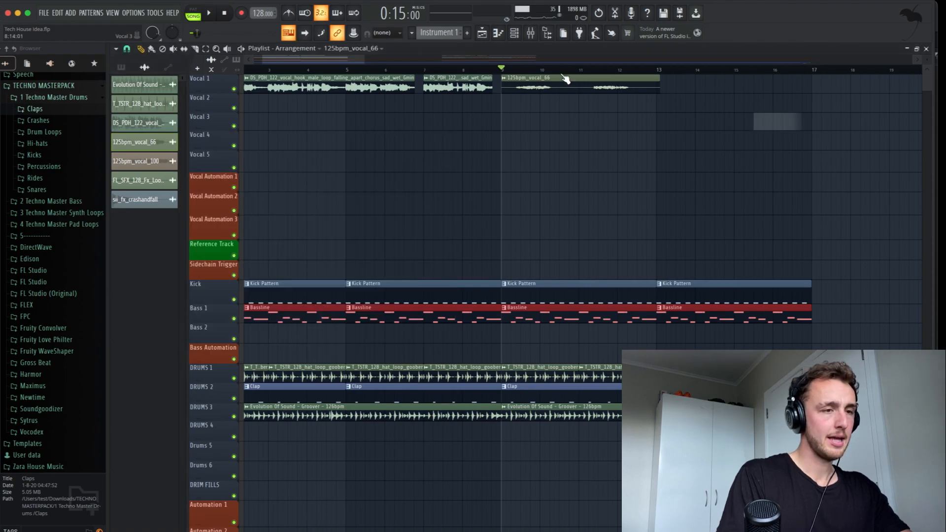
click(532, 37)
Step: During playback, lower the Vocals 2 send knob to the Vocal Delay bus, then select the Vocal Delay insert
scroll(536, 368, right, 10)
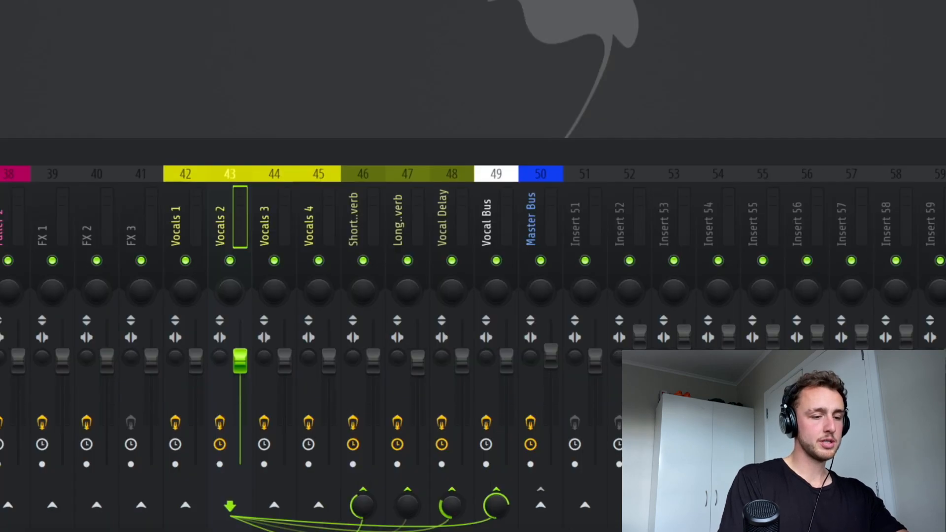
key(space)
mouse_move(454, 500)
mouse_down()
mouse_move(454, 520)
mouse_move(453, 497)
mouse_up()
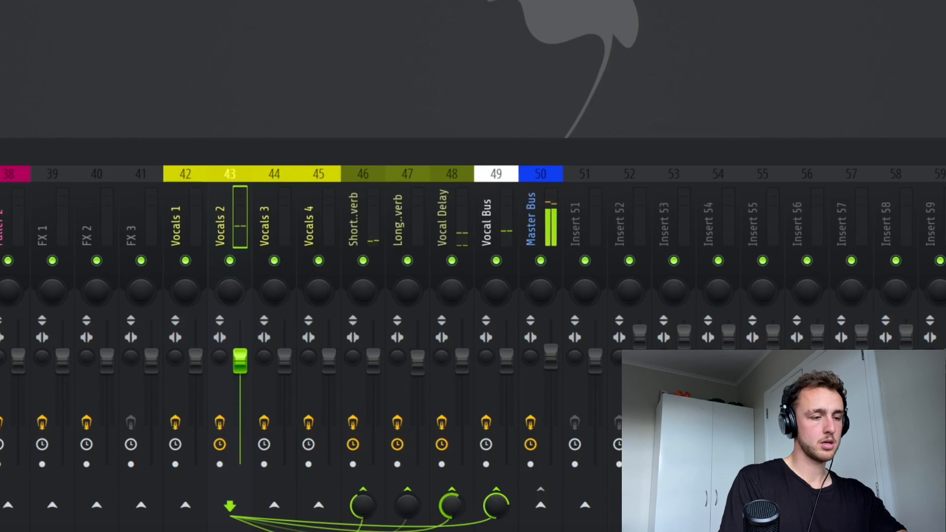
click(456, 186)
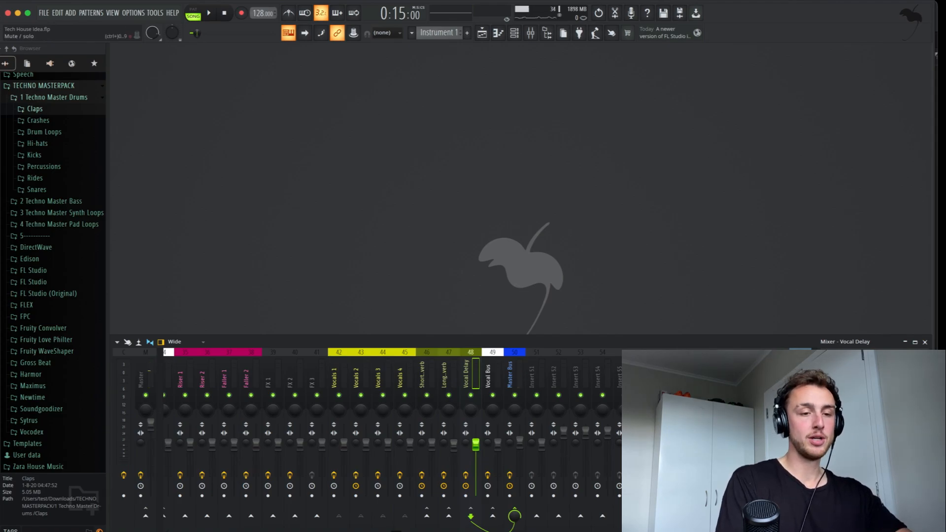
Step: Sidechain Vocal Delay's Fruity Limiter to Vocals 2, with threshold near minimum and a 4.5:1 ratio
click(857, 387)
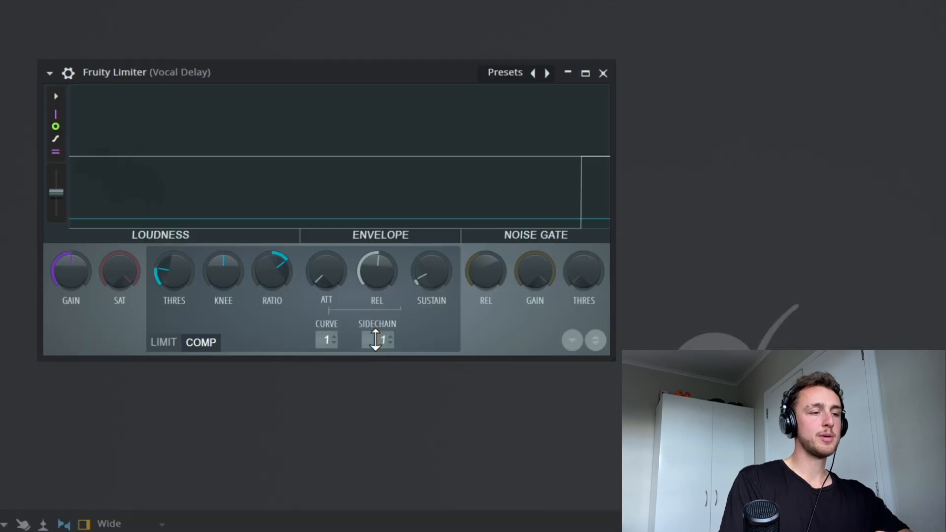
click(319, 241)
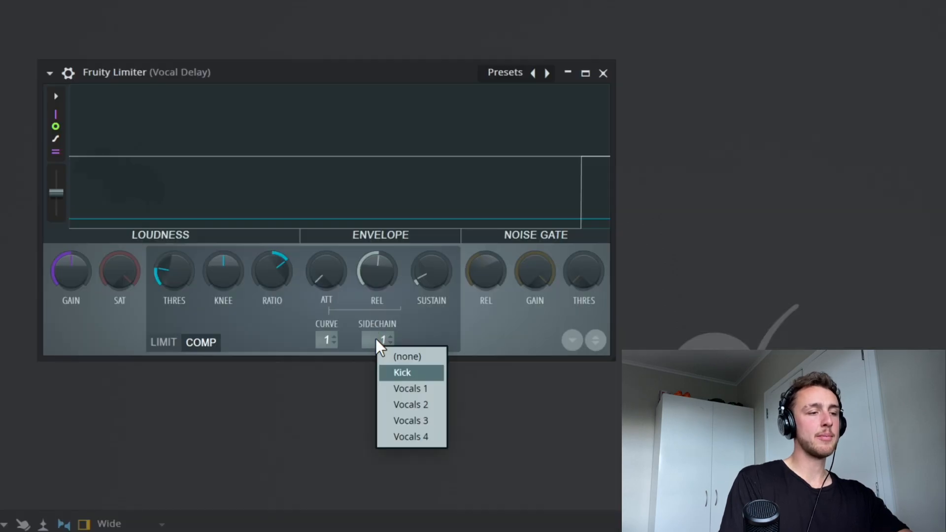
click(404, 401)
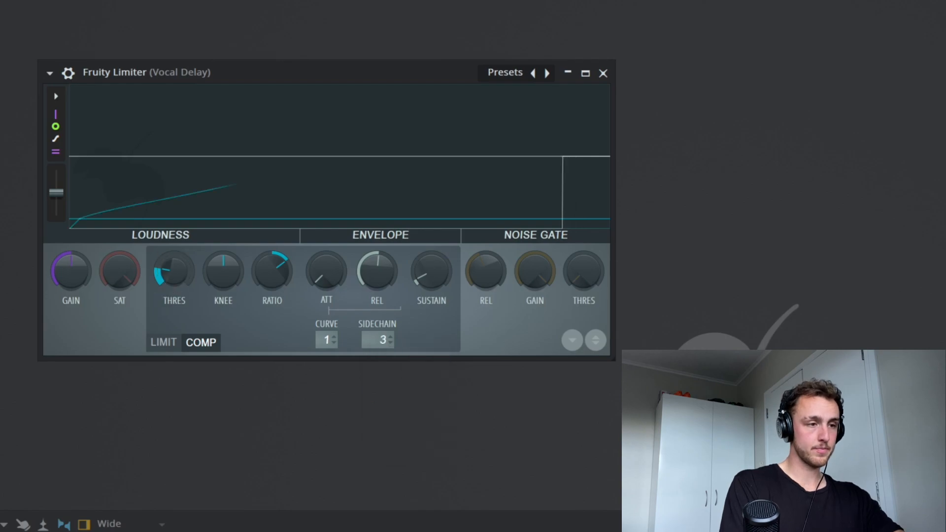
drag(166, 280, 167, 299)
drag(275, 274, 275, 266)
click(379, 205)
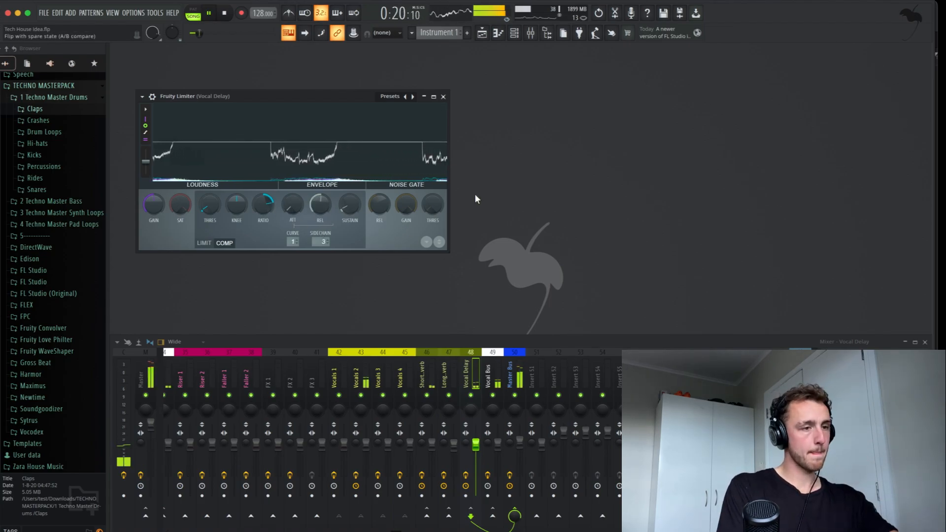
Step: Turn the Fruity Delay 2 input pan on the Vocal Delay bus further right
click(444, 96)
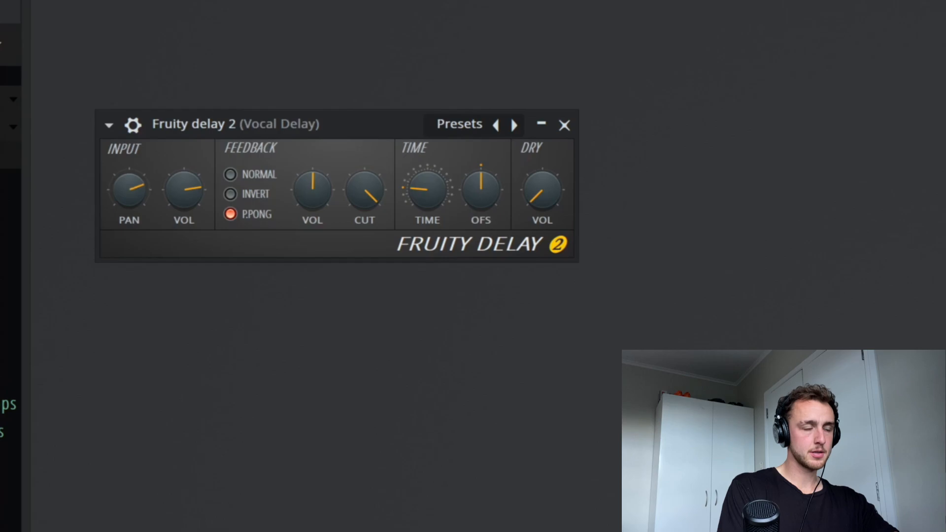
drag(136, 189, 136, 179)
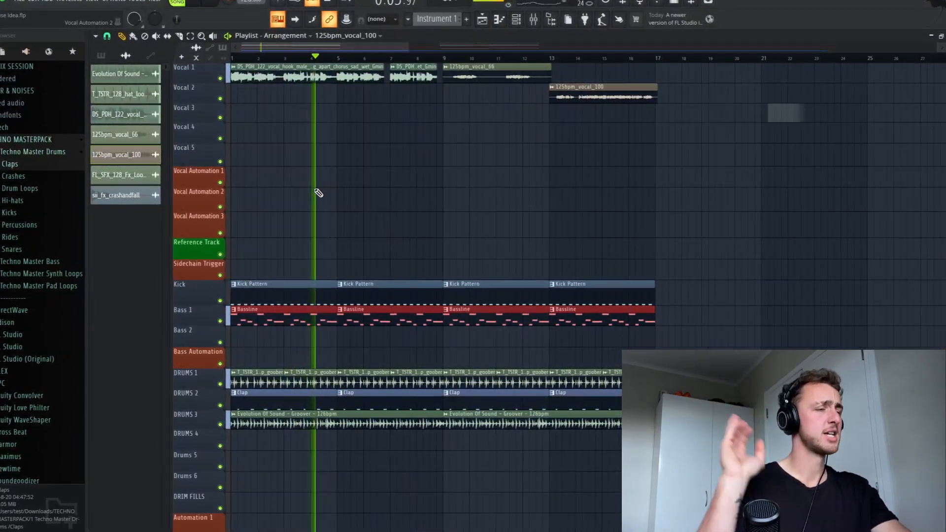
scroll(317, 192, up, 2)
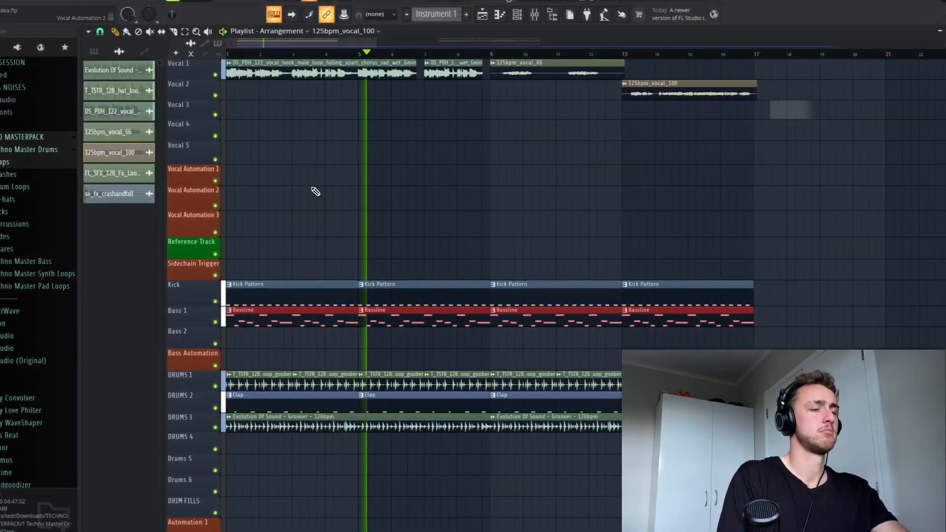